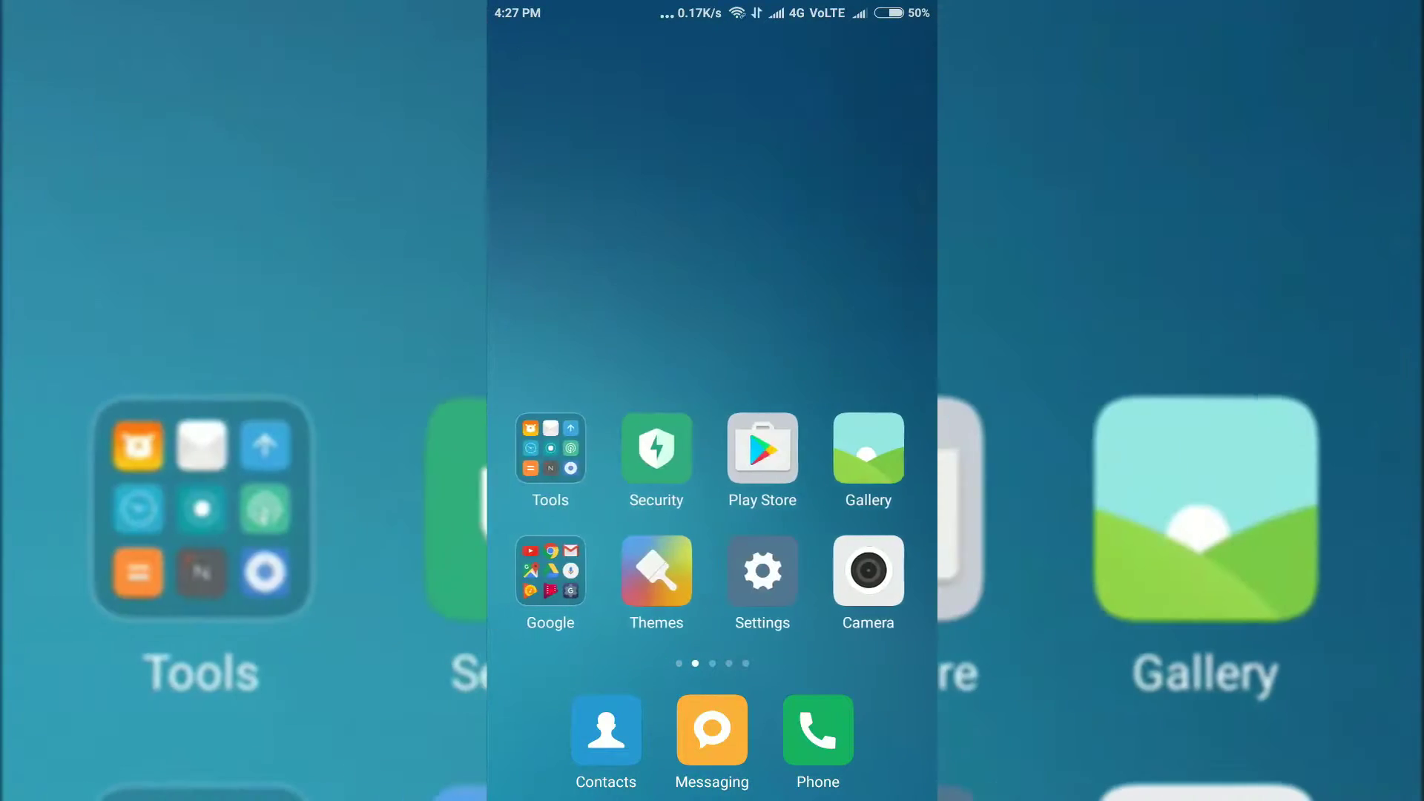
Launch Google Play from the Android home screen so its Apps & Games storefront shows.
{"action": "left_click_drag", "start_coordinate": [747, 337], "coordinate": [714, 374]}
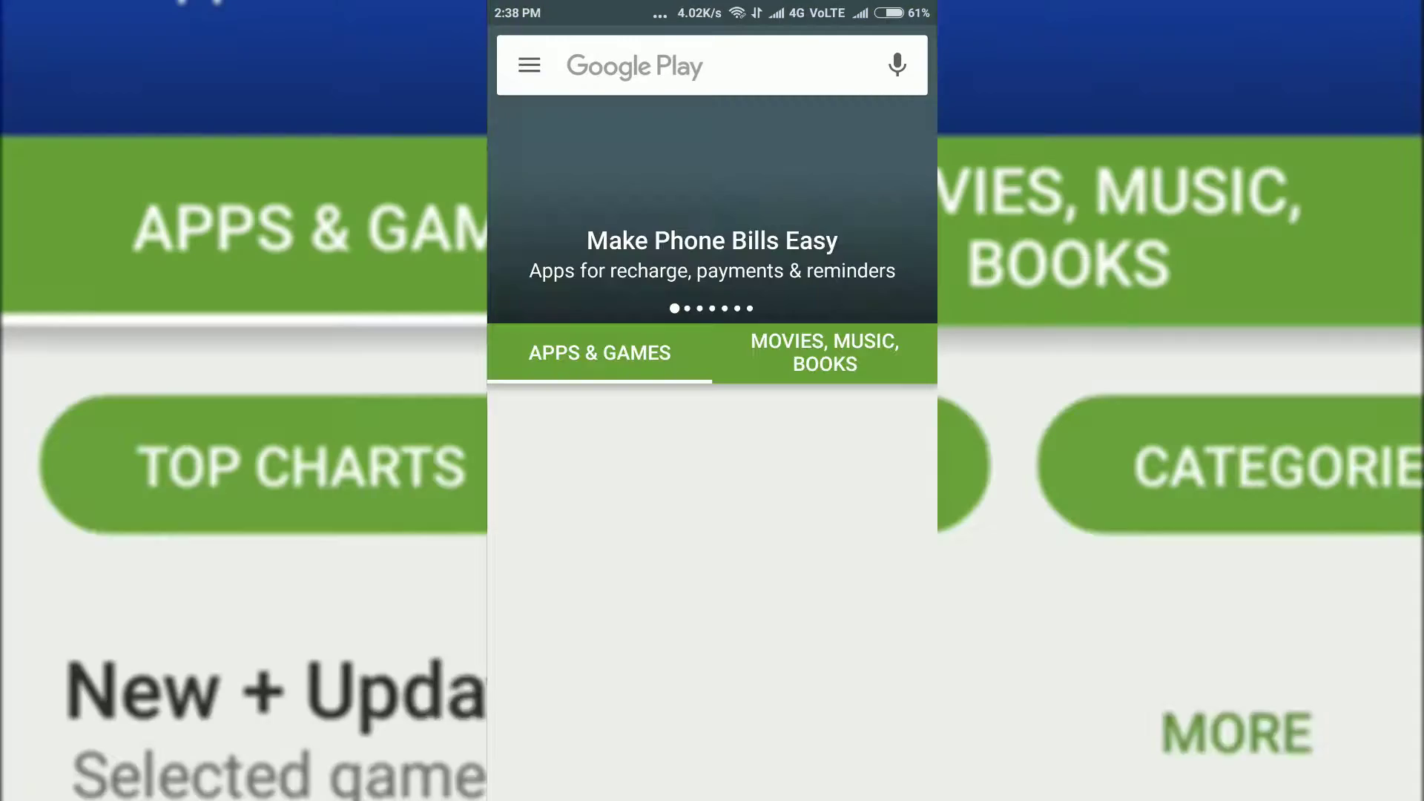
Search Google Play for 'droidcam' and open the already-installed DroidCam Wireless Webcam listing.
{"action": "type", "text": "d"}
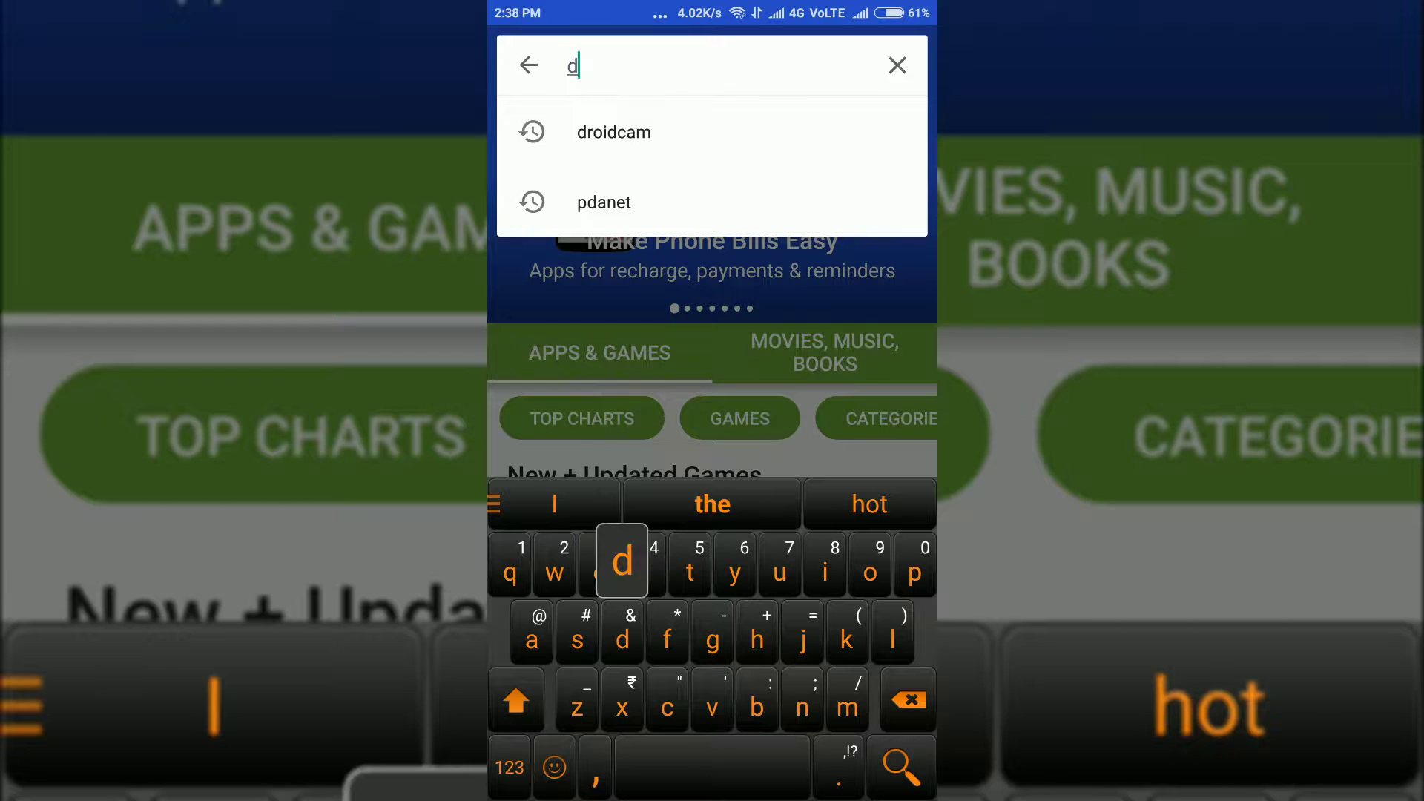
{"action": "type", "text": "roidcam"}
{"action": "key", "text": "Return"}
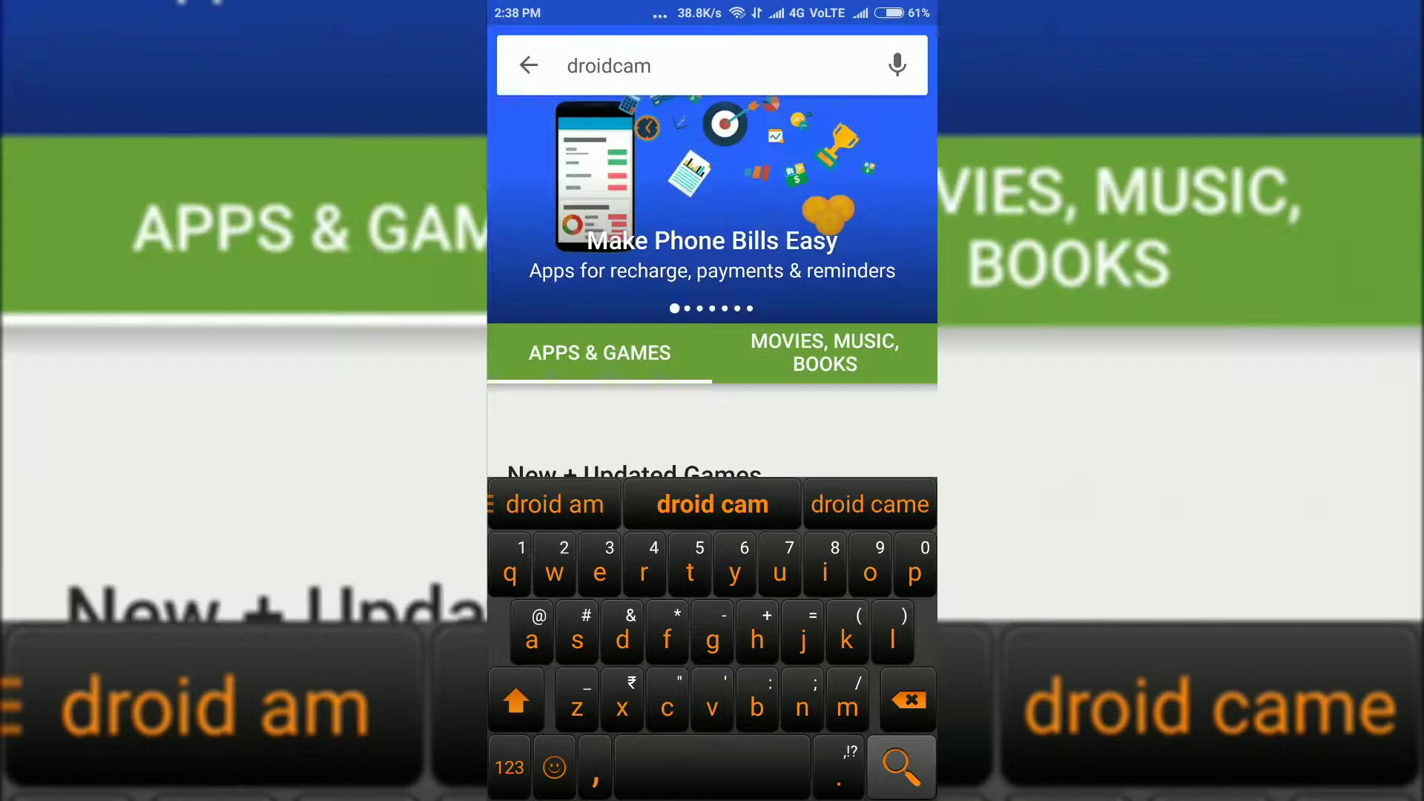
{"action": "left_click", "coordinate": [712, 148]}
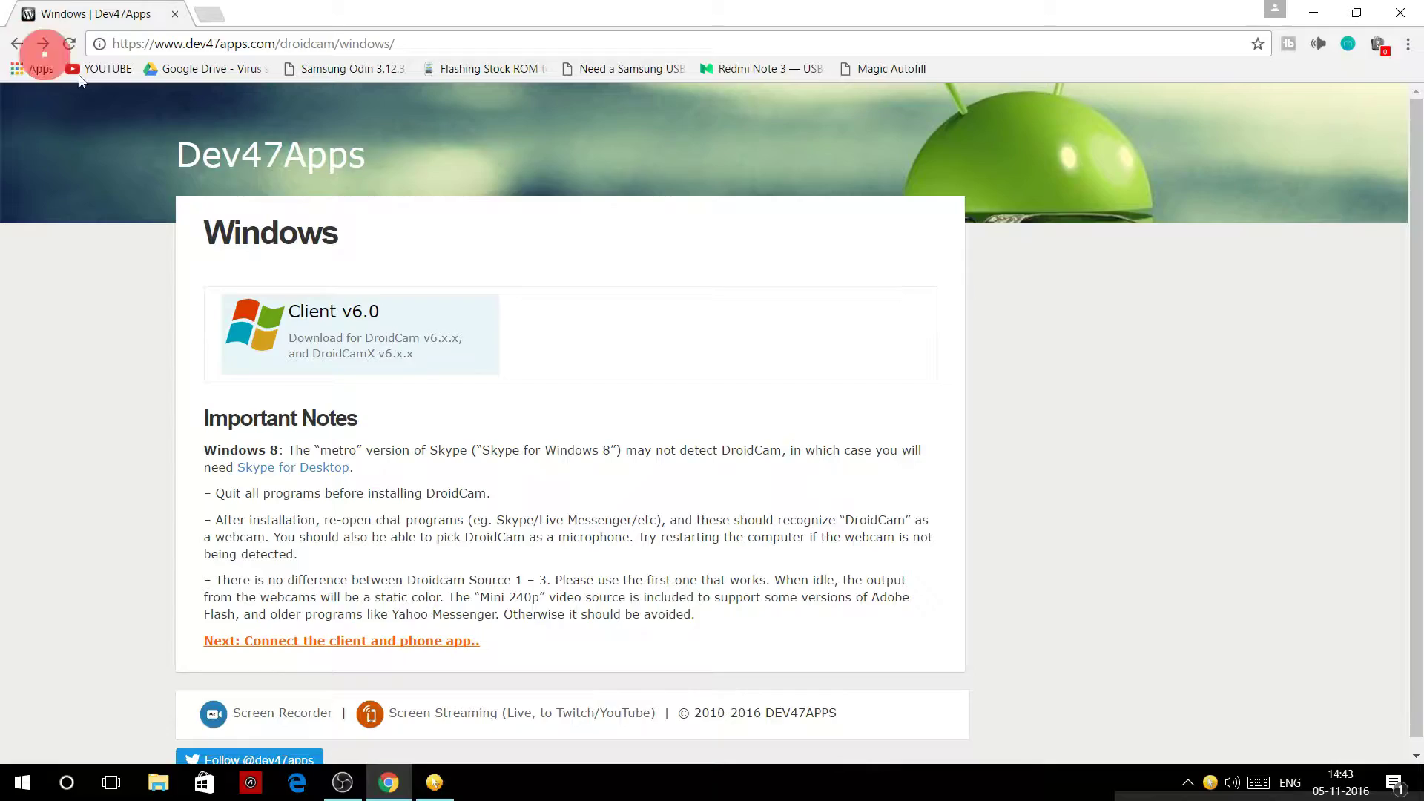
Download the DroidCam Client v6.0 zip from the Windows page and view it in Chrome's Downloads list.
{"action": "left_click", "coordinate": [426, 226]}
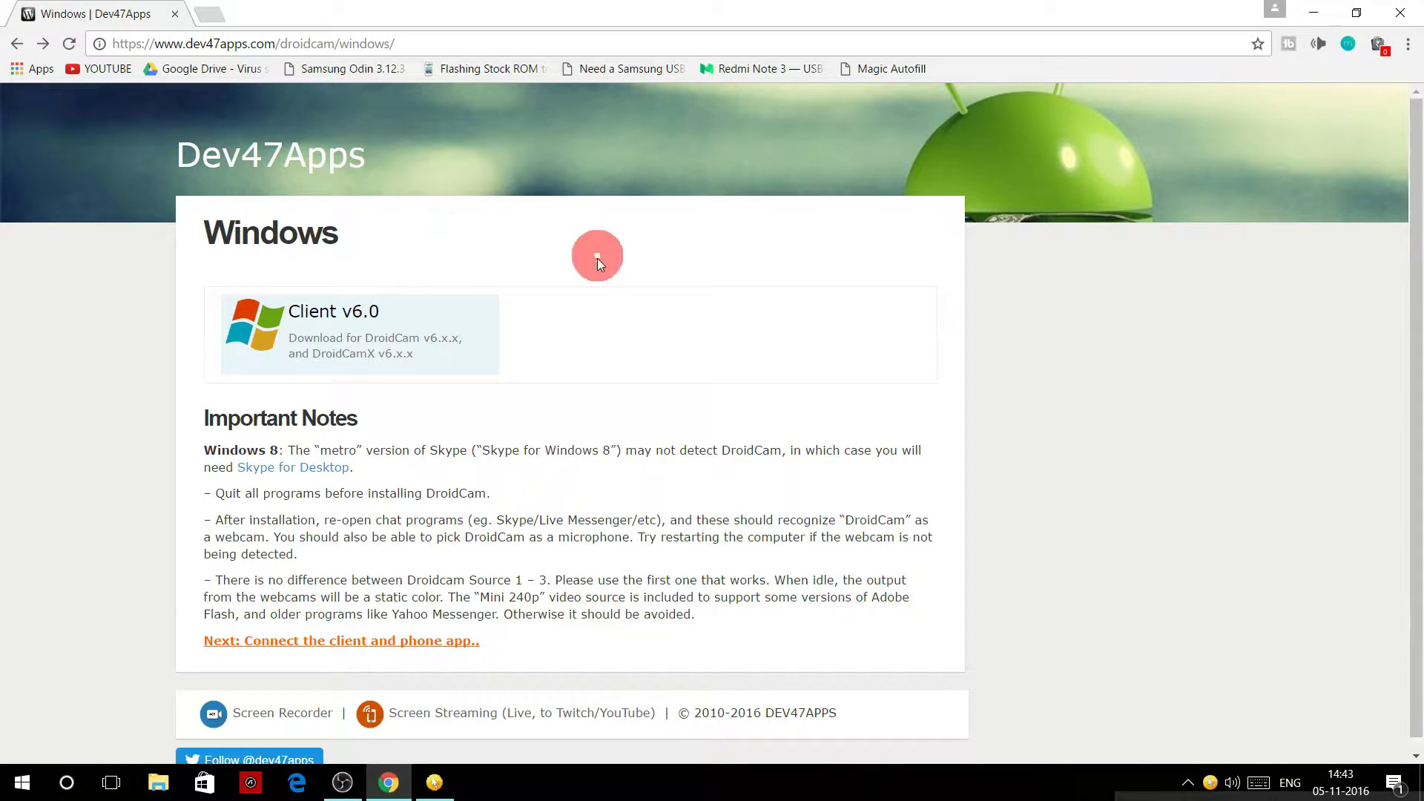
{"action": "left_click", "coordinate": [426, 347]}
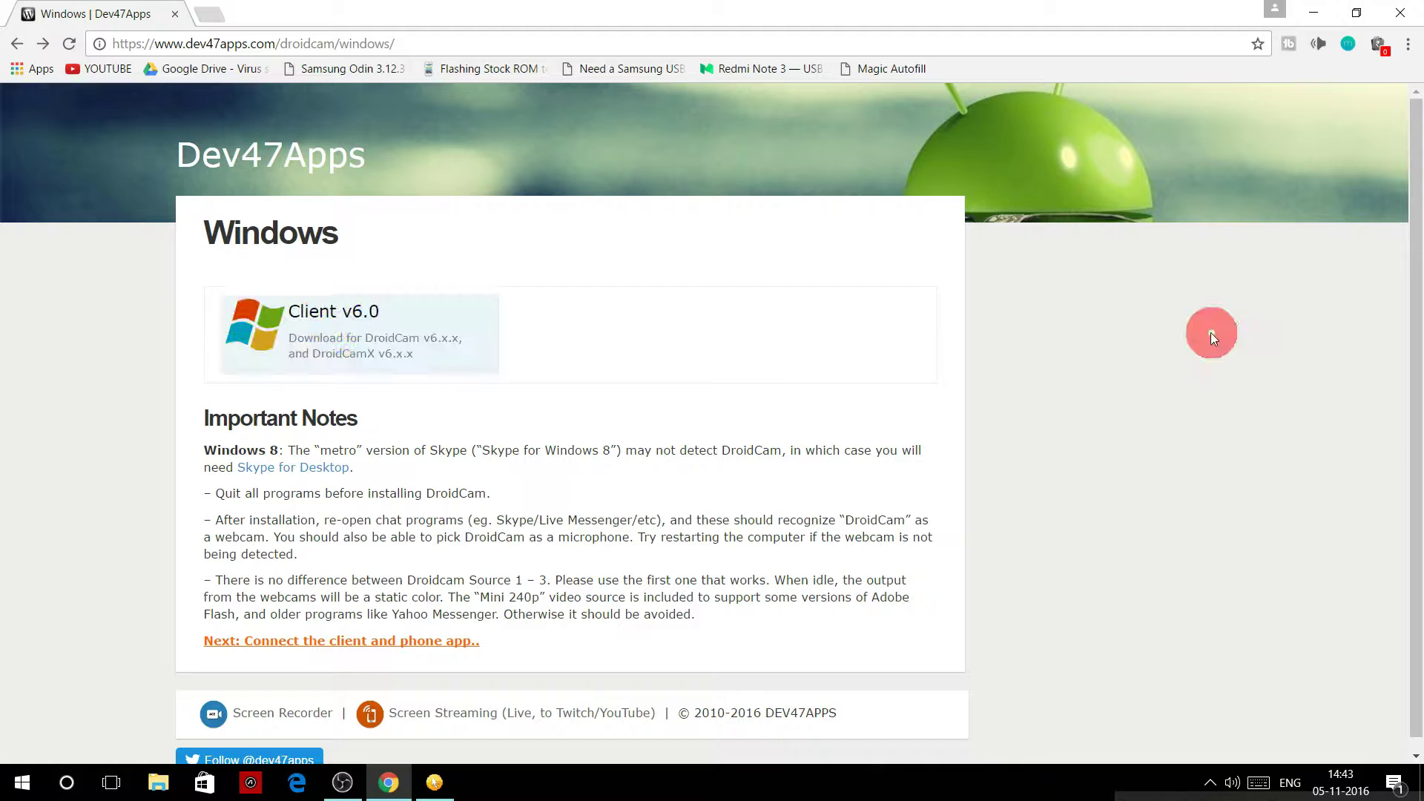
{"action": "left_click", "coordinate": [365, 343]}
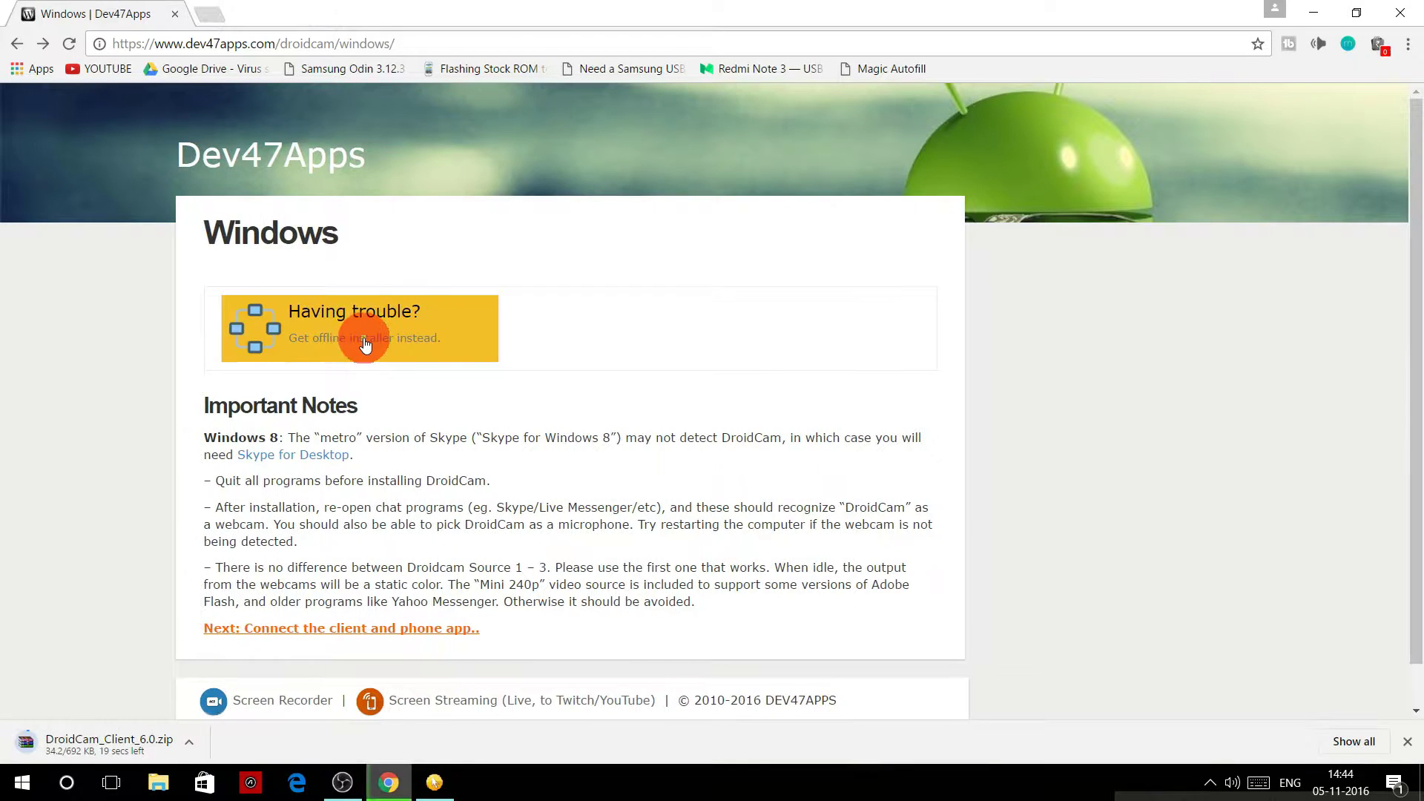
{"action": "left_click", "coordinate": [1354, 741]}
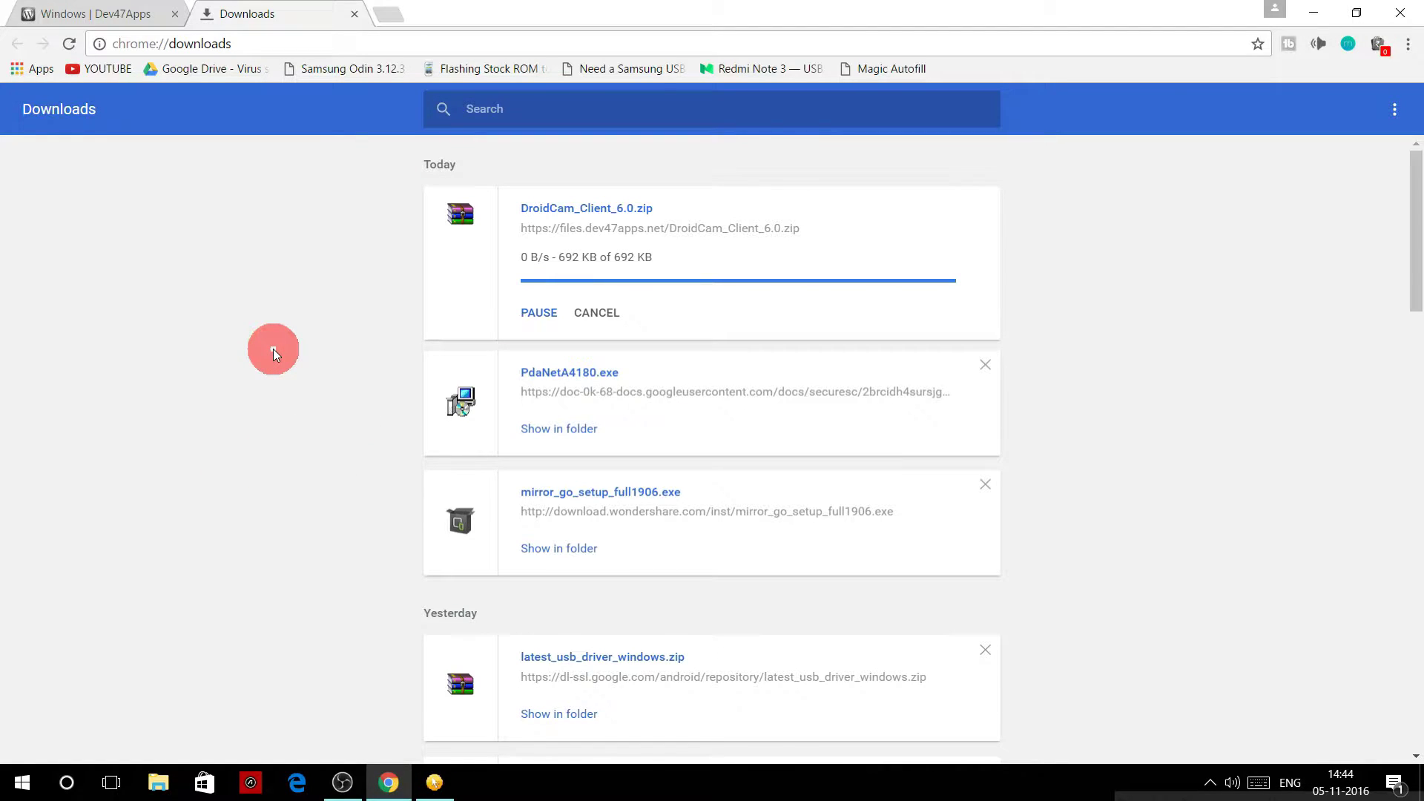
Extract DroidCam_Client_6.0.zip with WinRAR into a new DroidCam_Client_6.0 folder in Downloads.
{"action": "left_click", "coordinate": [536, 274]}
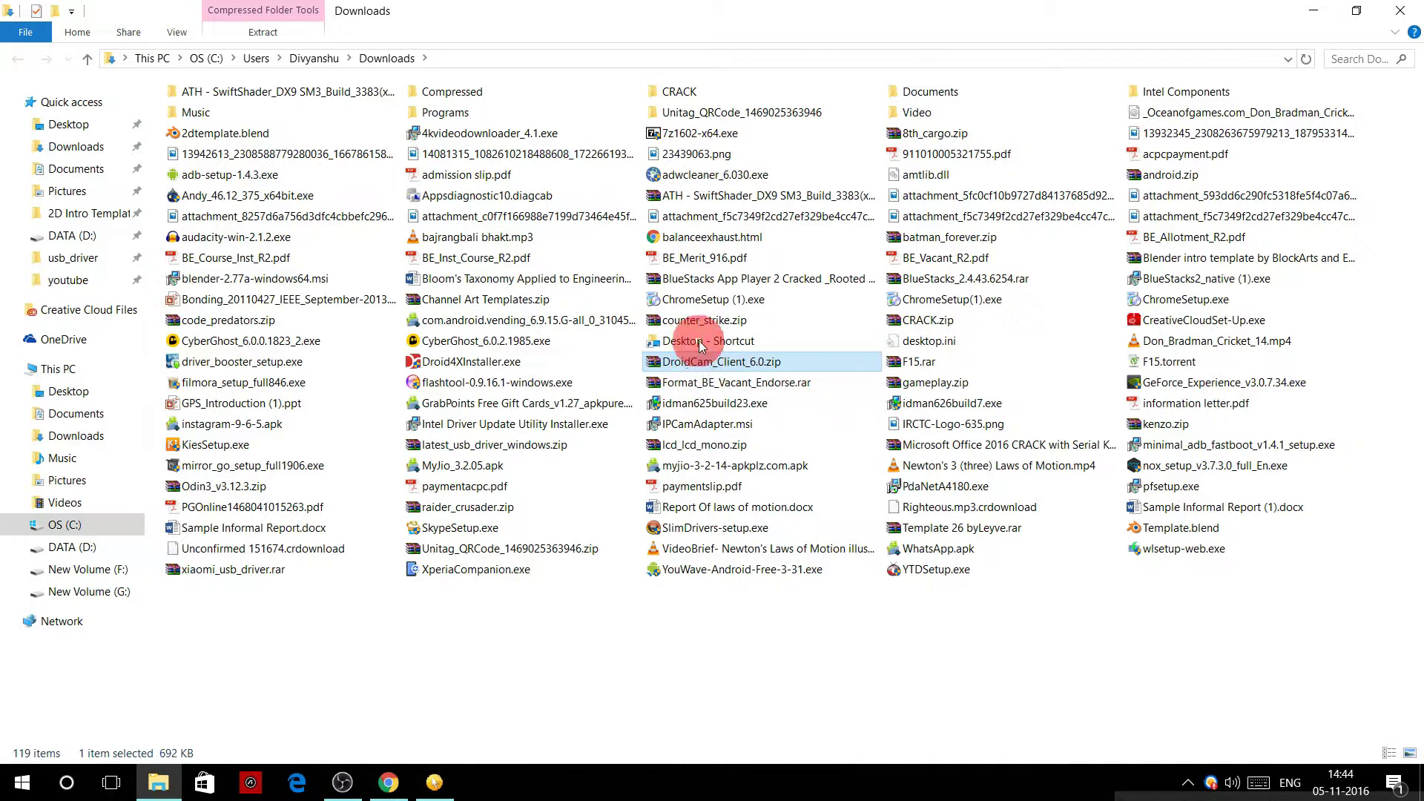
{"action": "left_click", "coordinate": [733, 367]}
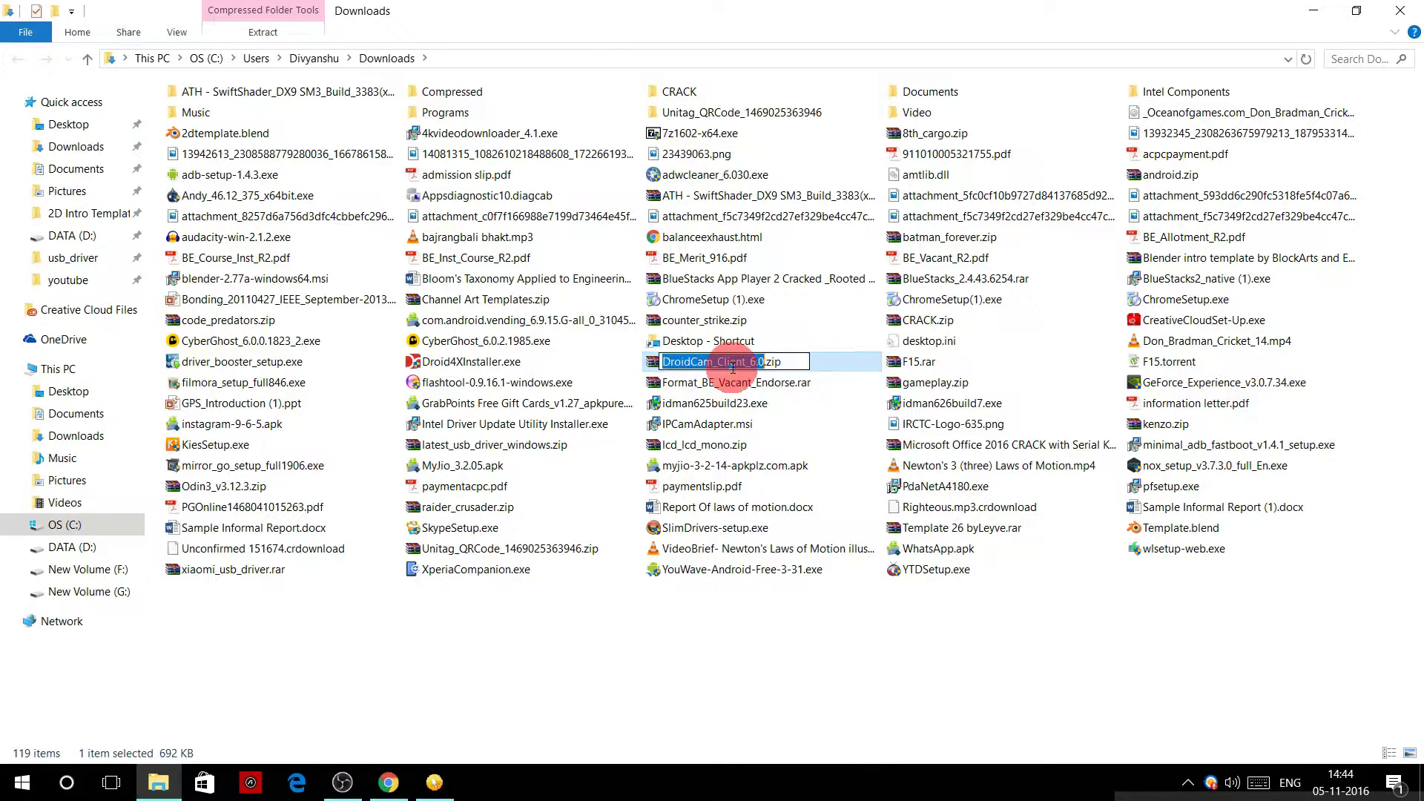
{"action": "left_click", "coordinate": [841, 372]}
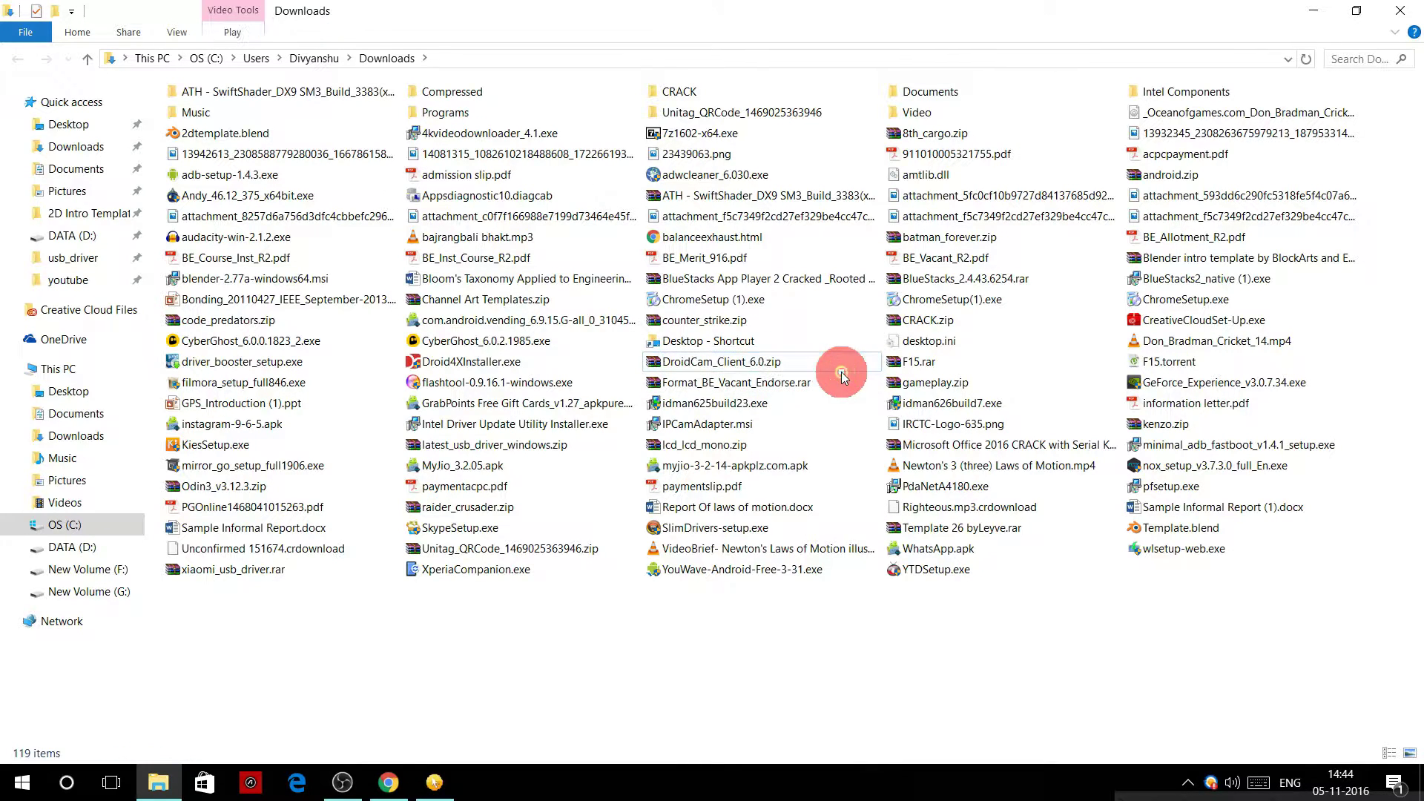
{"action": "double_click", "coordinate": [708, 366]}
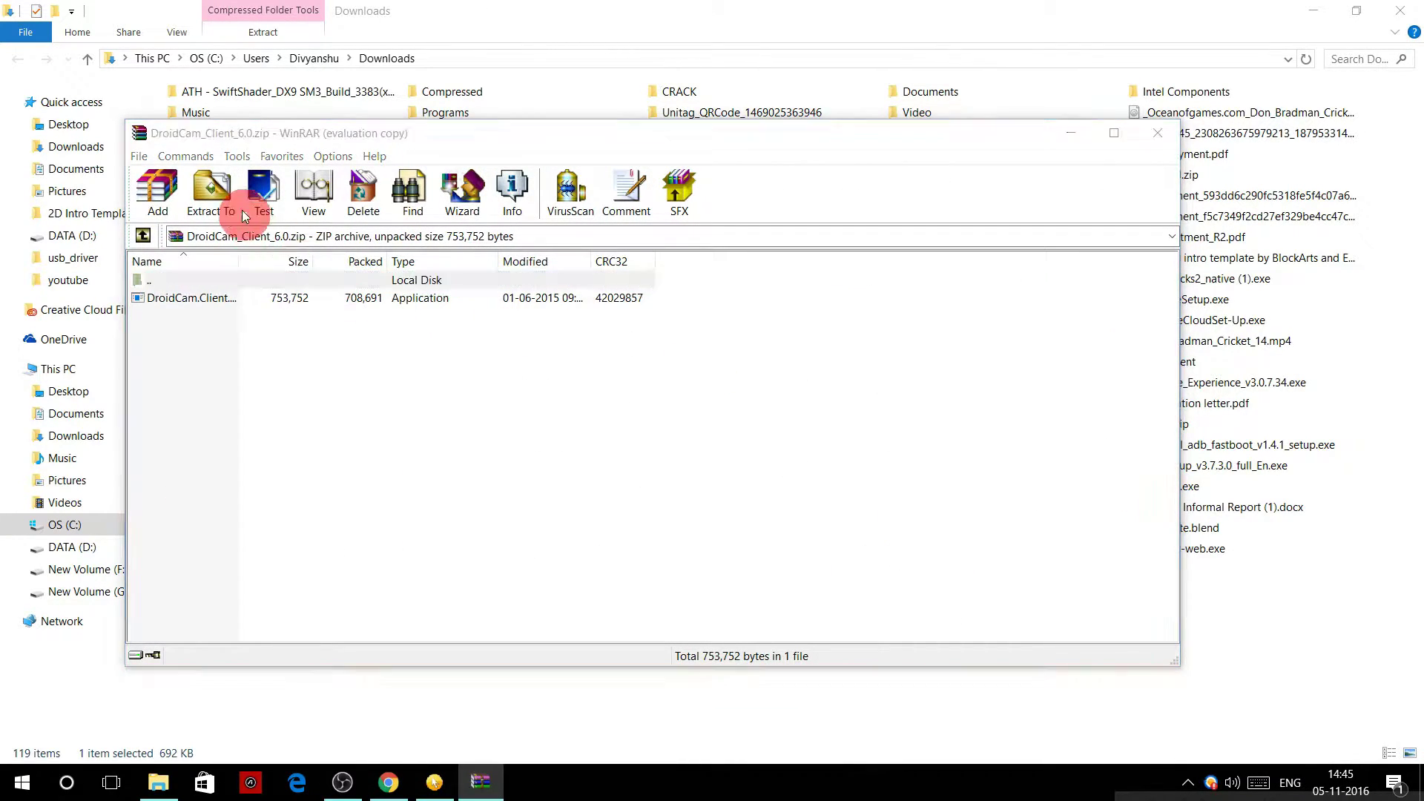
{"action": "left_click", "coordinate": [783, 331]}
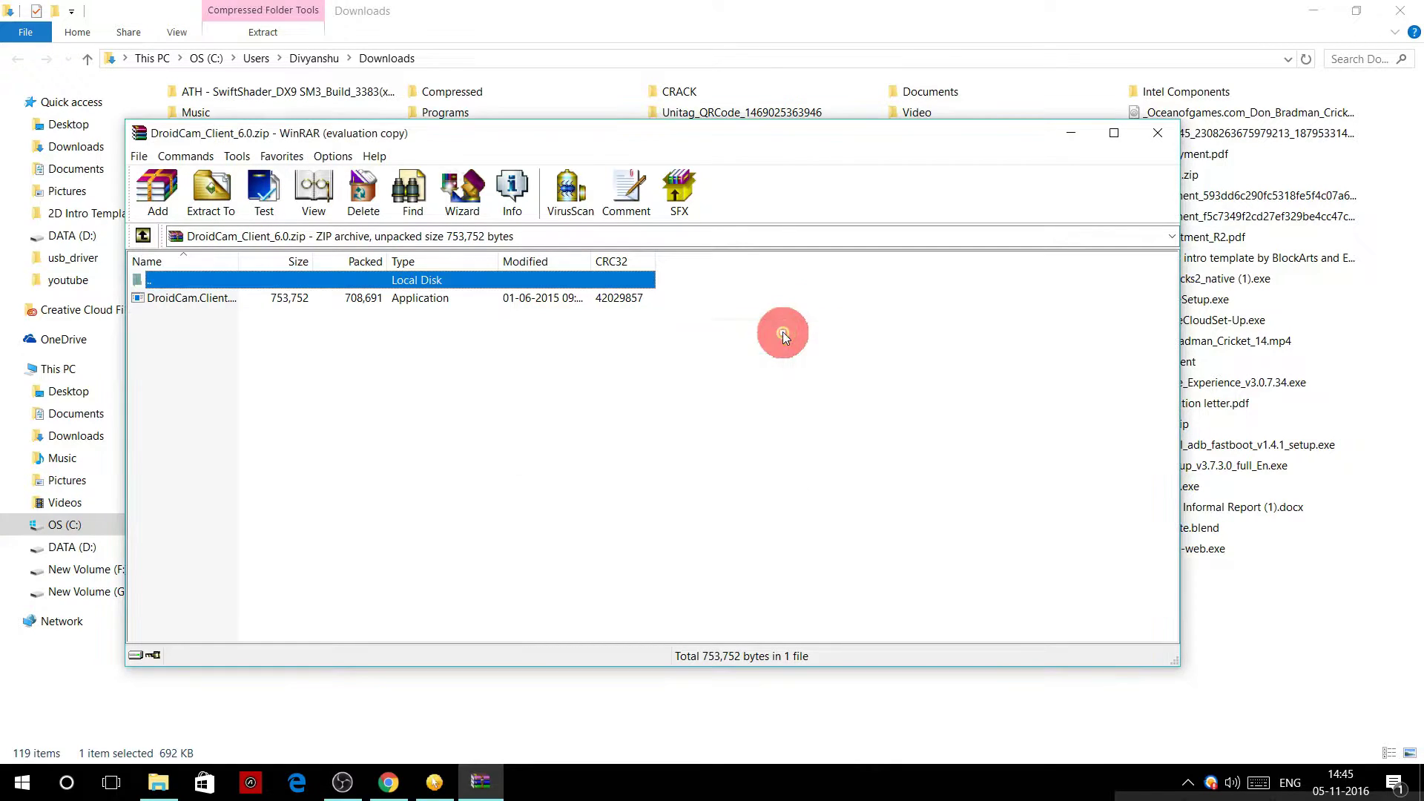
{"action": "left_click", "coordinate": [229, 196]}
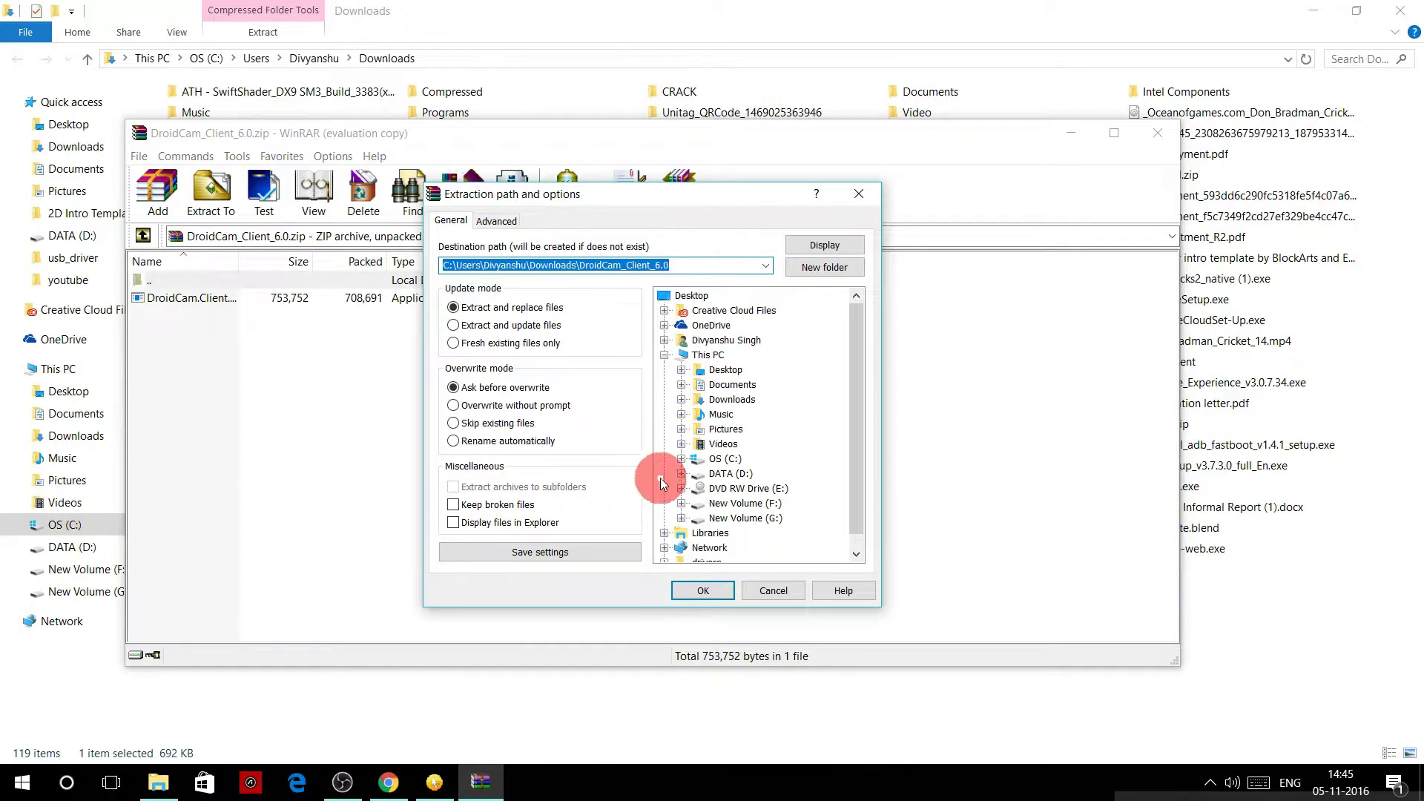
{"action": "left_click", "coordinate": [688, 590]}
Run the DroidCam 6.0 client installer from the extracted folder and install it with default options.
{"action": "left_click", "coordinate": [1157, 133]}
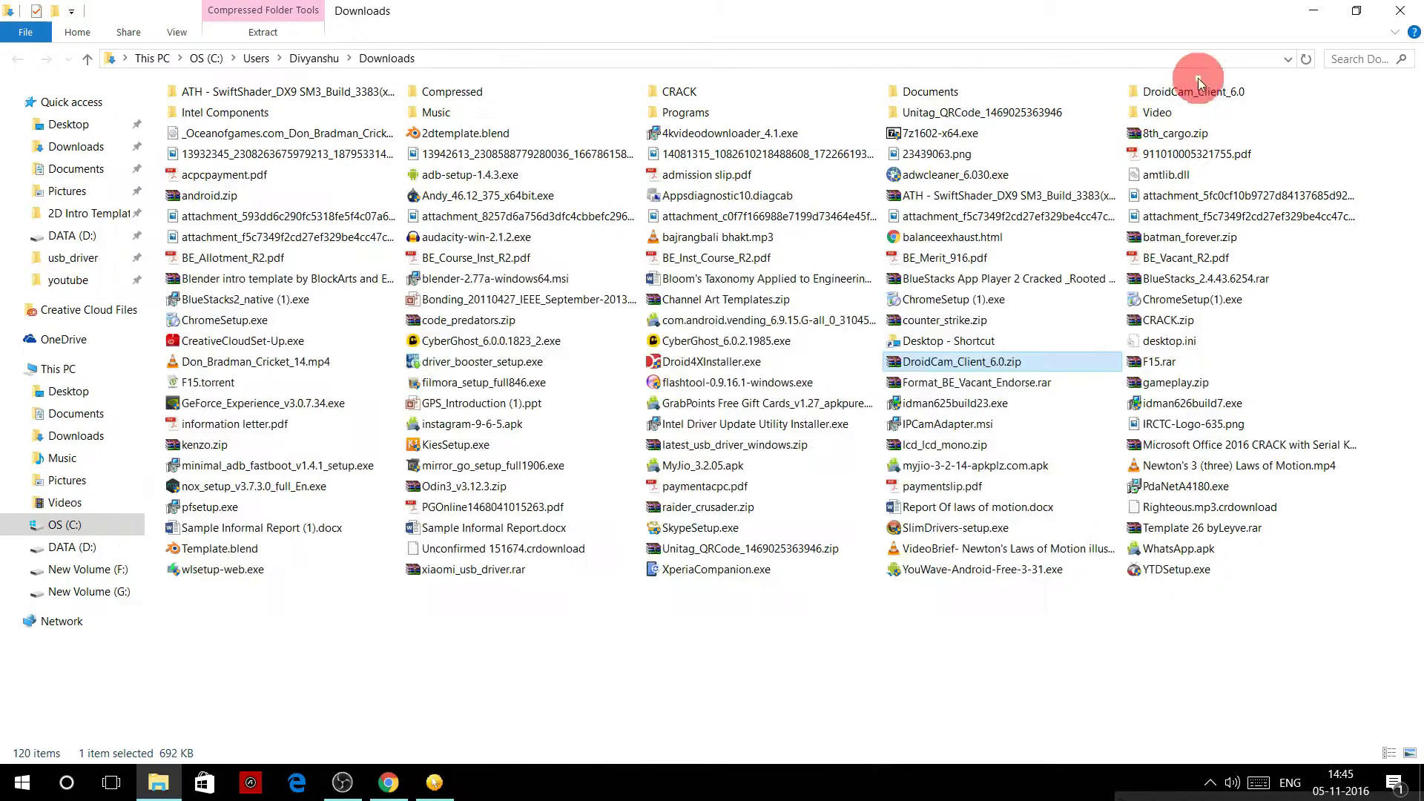
{"action": "double_click", "coordinate": [1188, 92]}
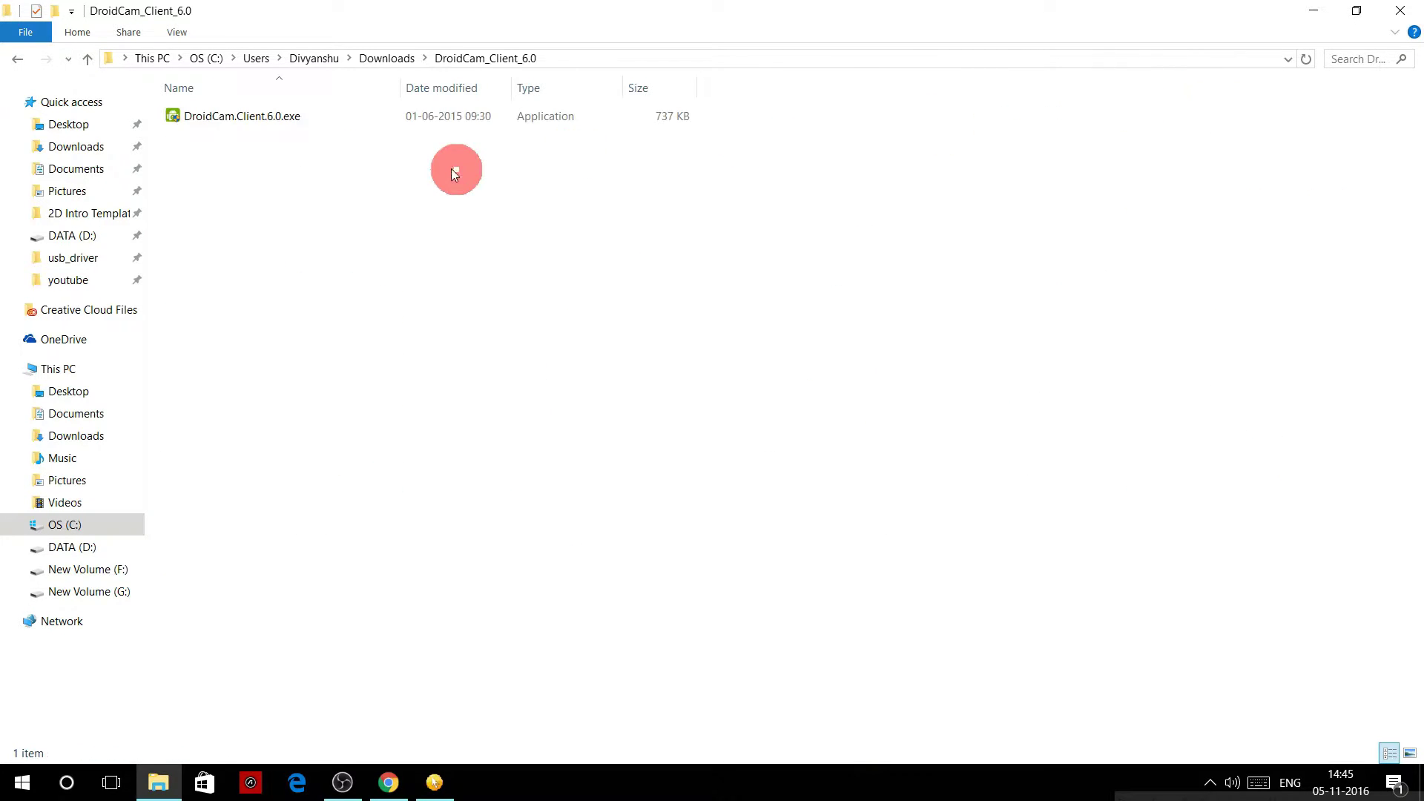
{"action": "double_click", "coordinate": [357, 119]}
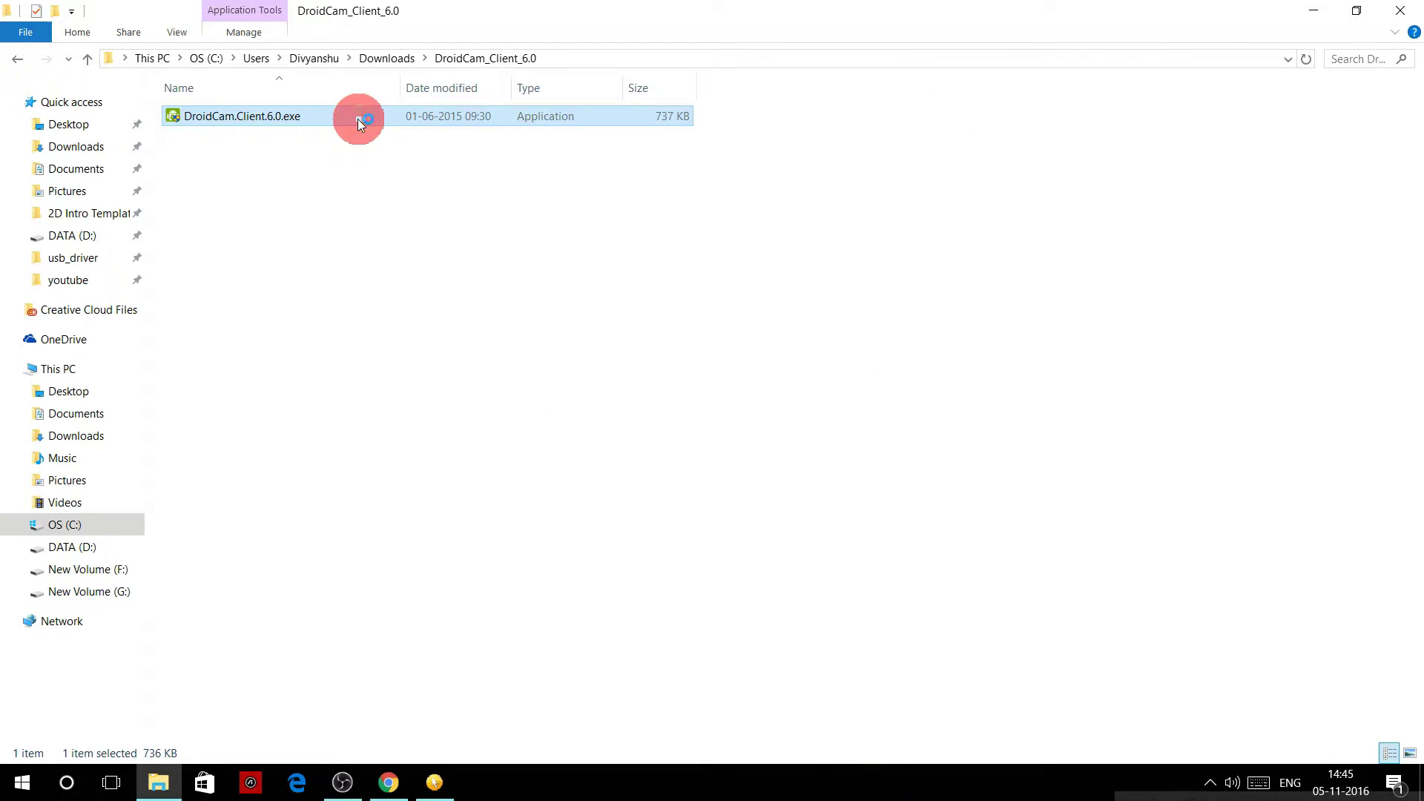
{"action": "left_click", "coordinate": [814, 539]}
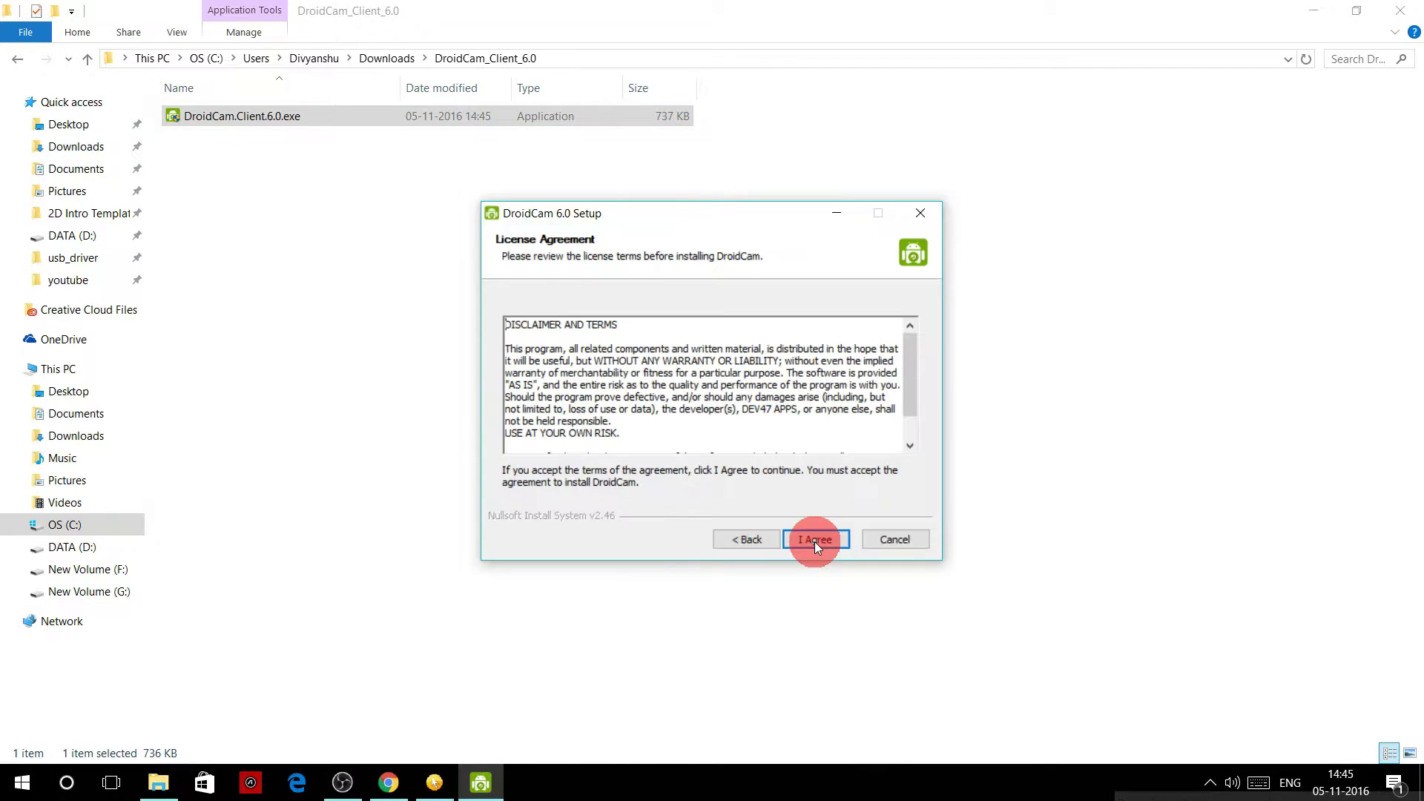
{"action": "left_click", "coordinate": [815, 540]}
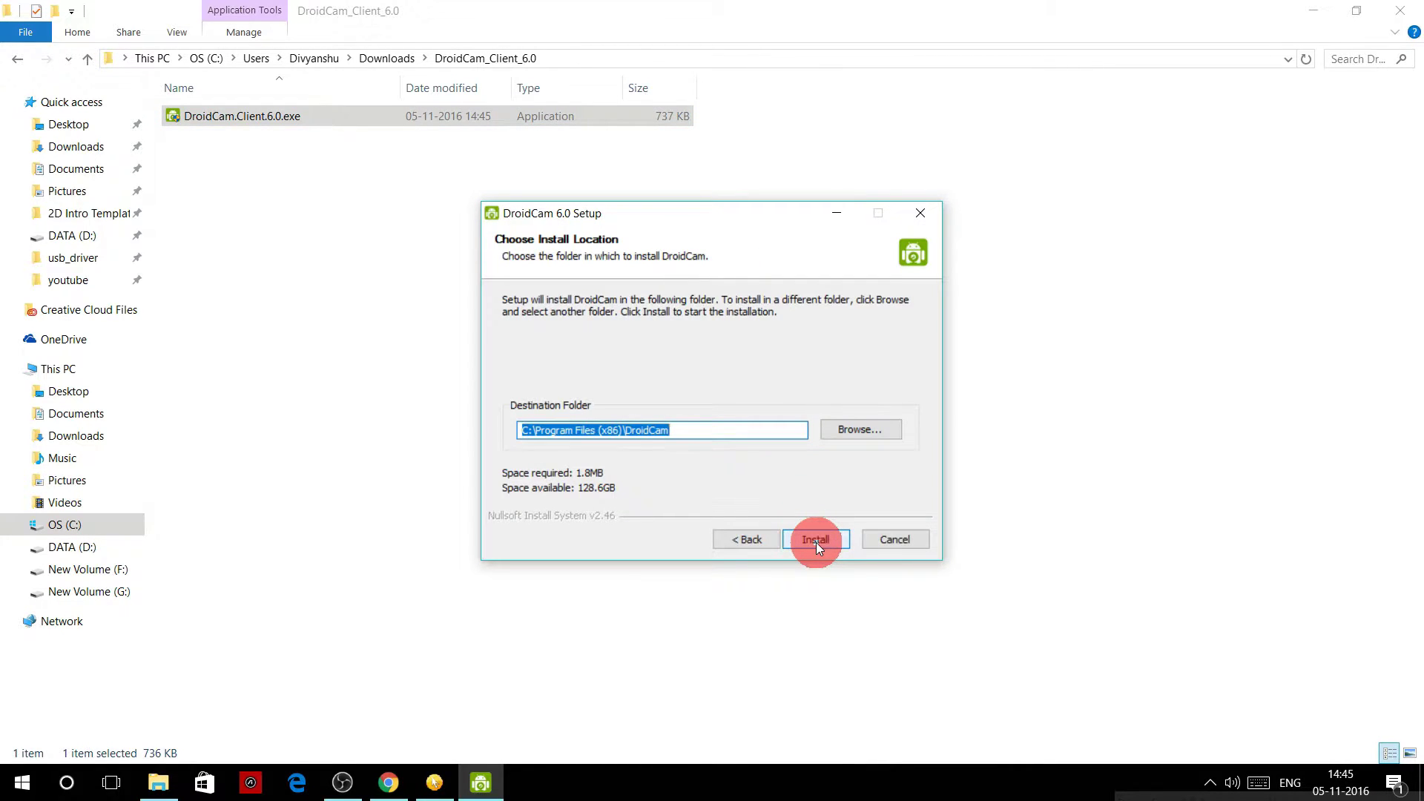
{"action": "left_click", "coordinate": [816, 540]}
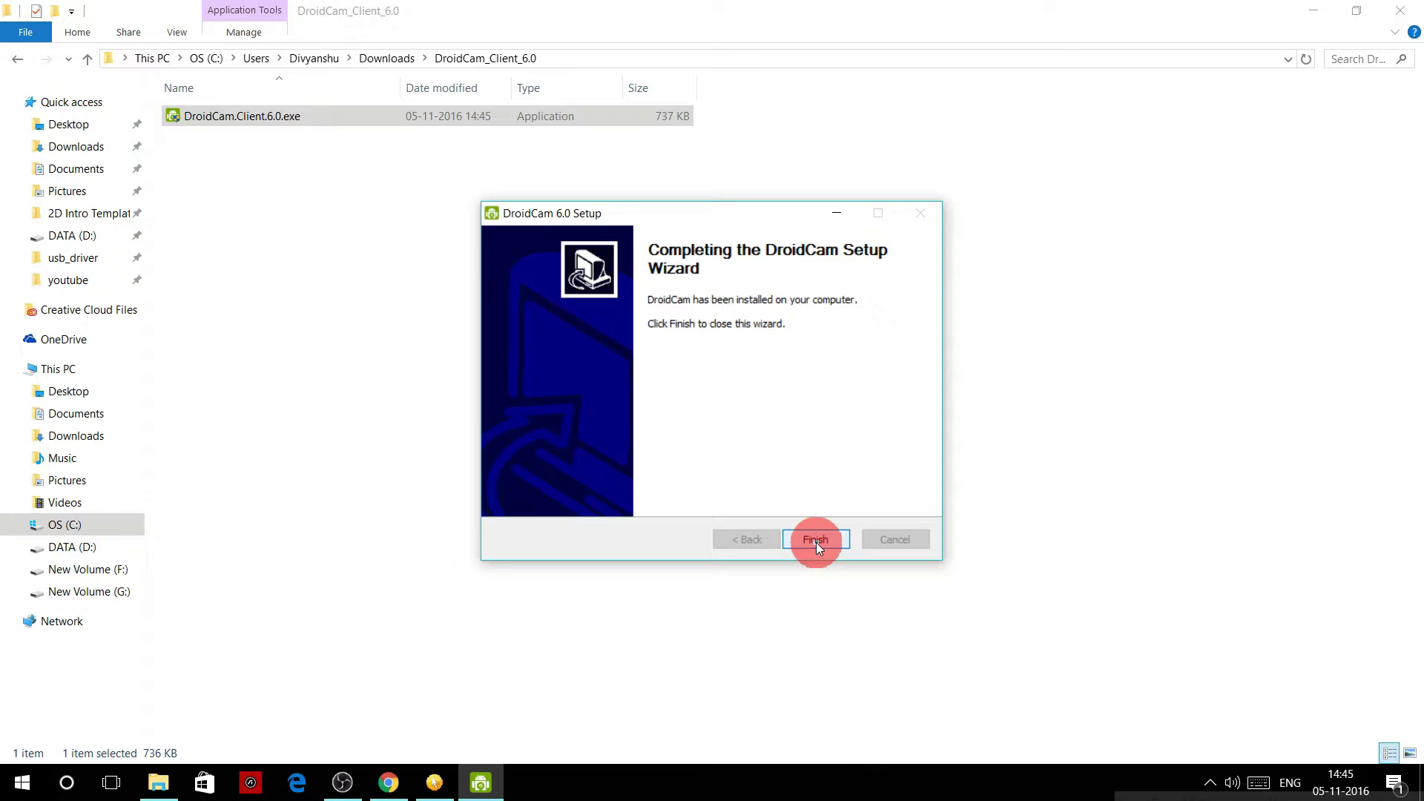
{"action": "left_click", "coordinate": [816, 541]}
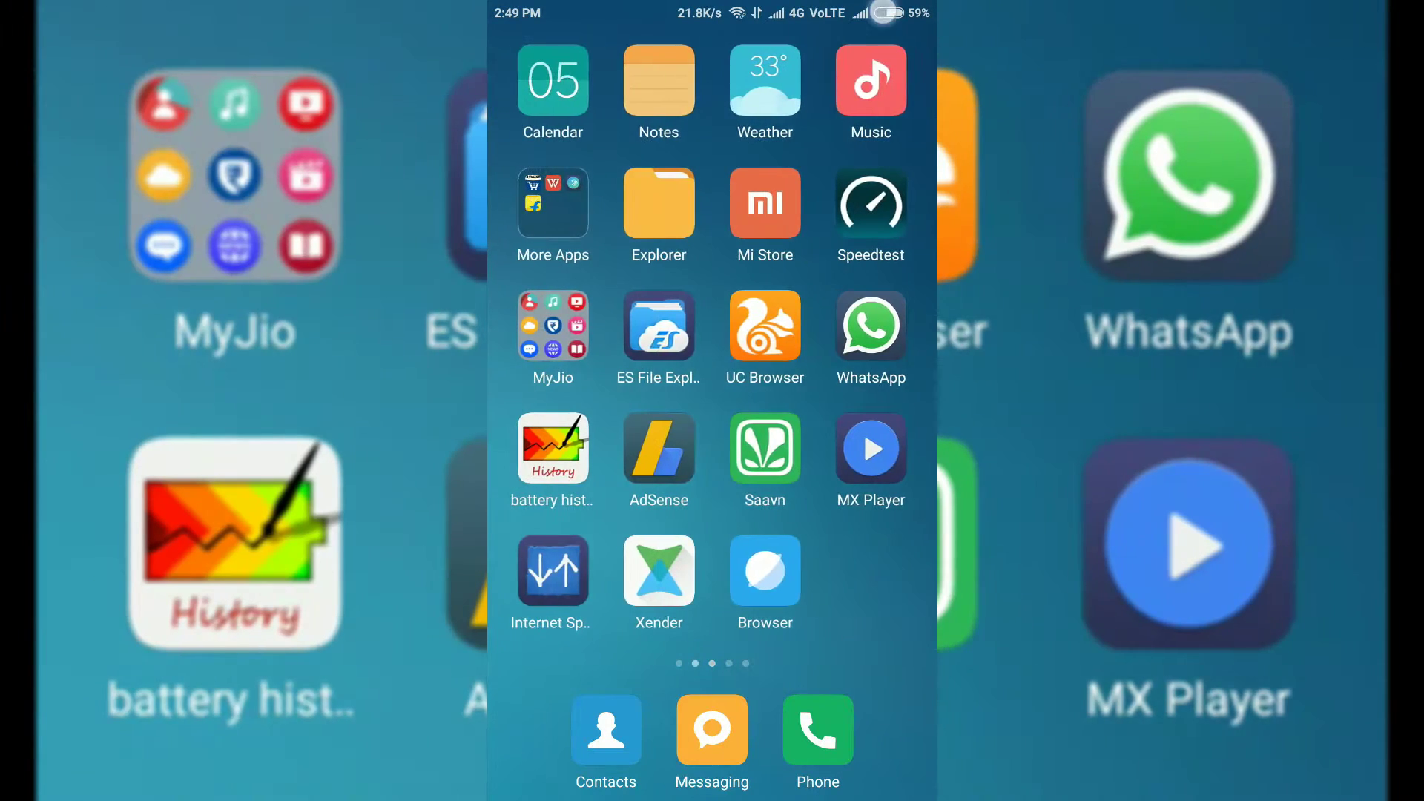
Tap MIUI version repeatedly in Settings > About phone until it reports developer options already enabled.
{"action": "left_click_drag", "start_coordinate": [883, 13], "coordinate": [883, 446]}
{"action": "left_click", "coordinate": [893, 92]}
{"action": "scroll", "coordinate": [857, 534], "scroll_direction": "down", "scroll_amount": 5}
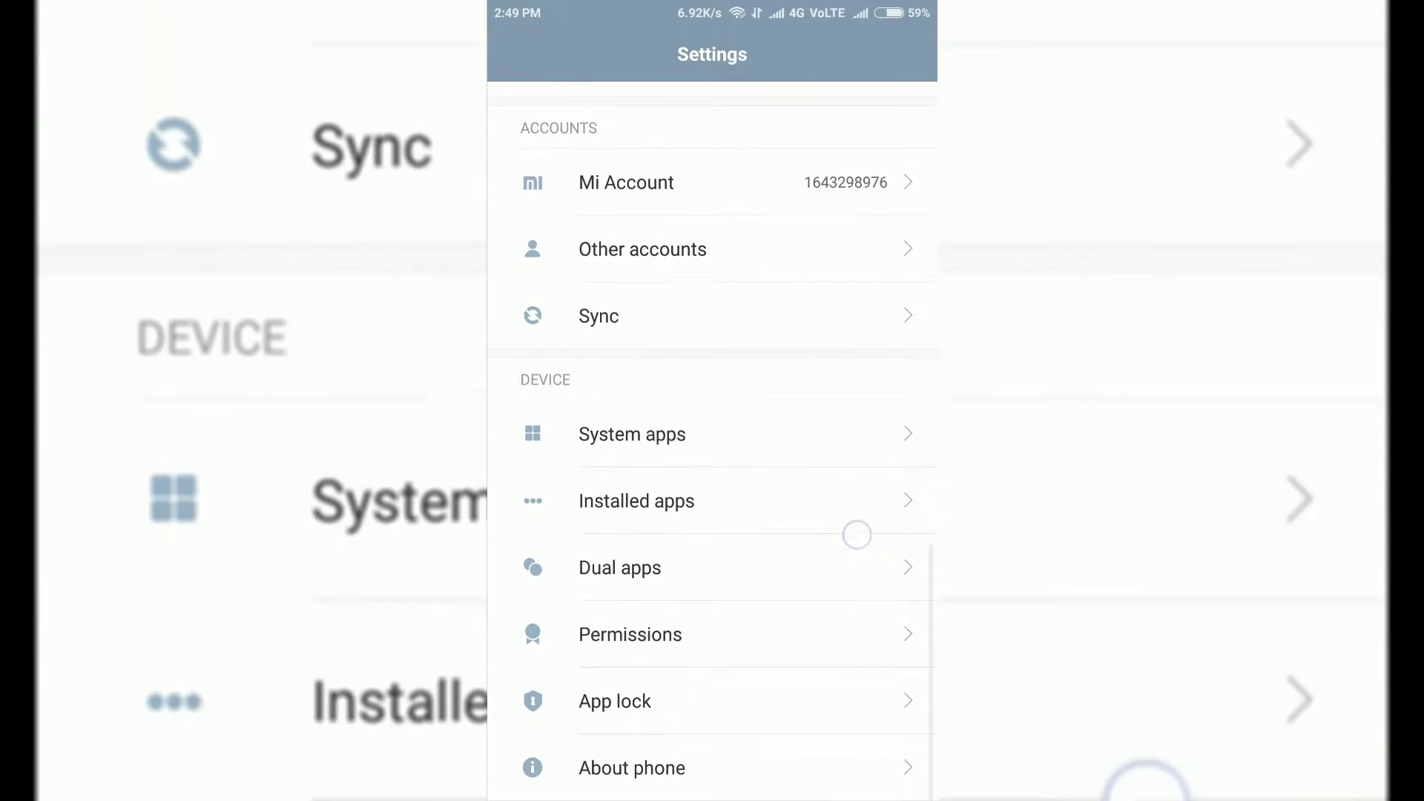
{"action": "left_click", "coordinate": [668, 768]}
{"action": "left_click", "coordinate": [845, 393]}
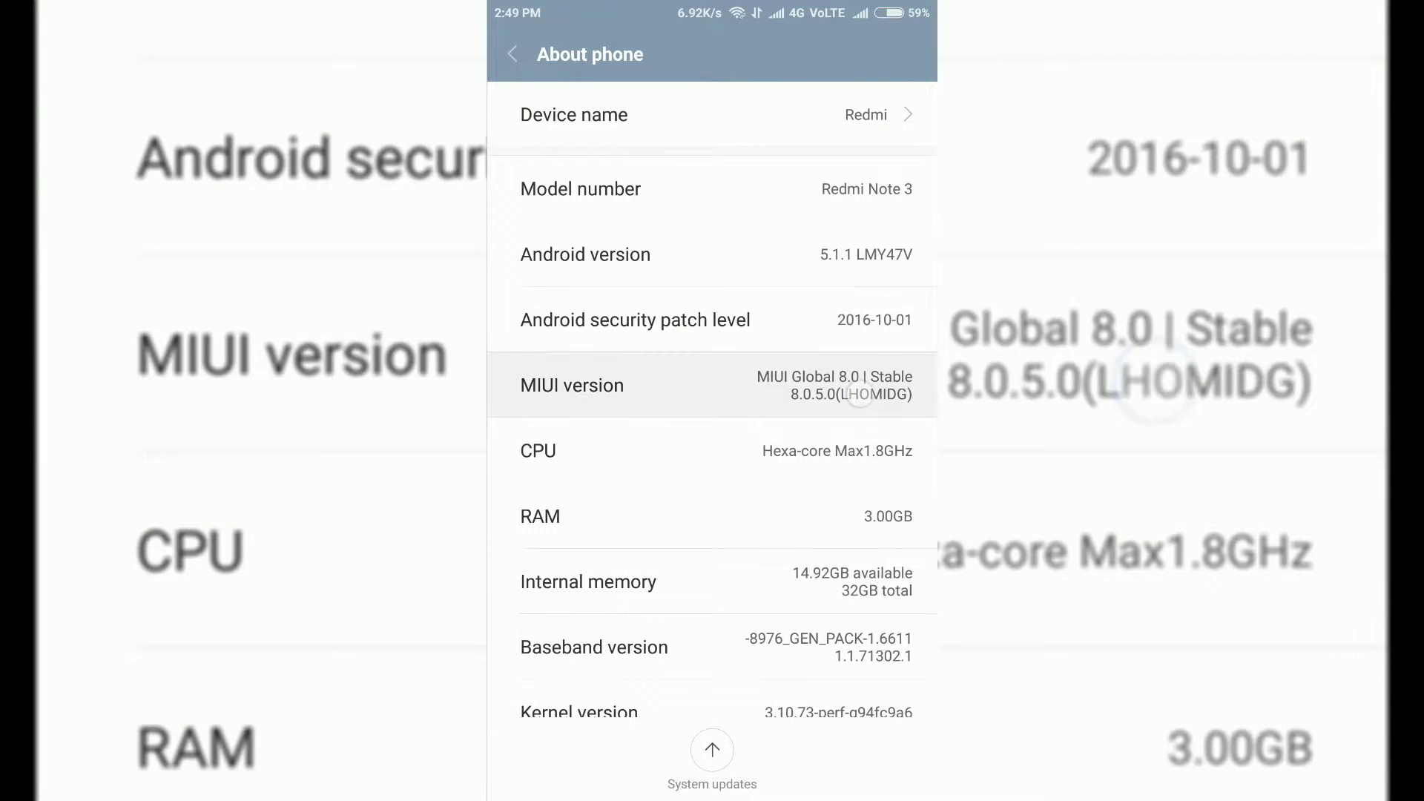
{"action": "left_click", "coordinate": [846, 393]}
{"action": "left_click", "coordinate": [846, 393]}
{"action": "left_click", "coordinate": [846, 394]}
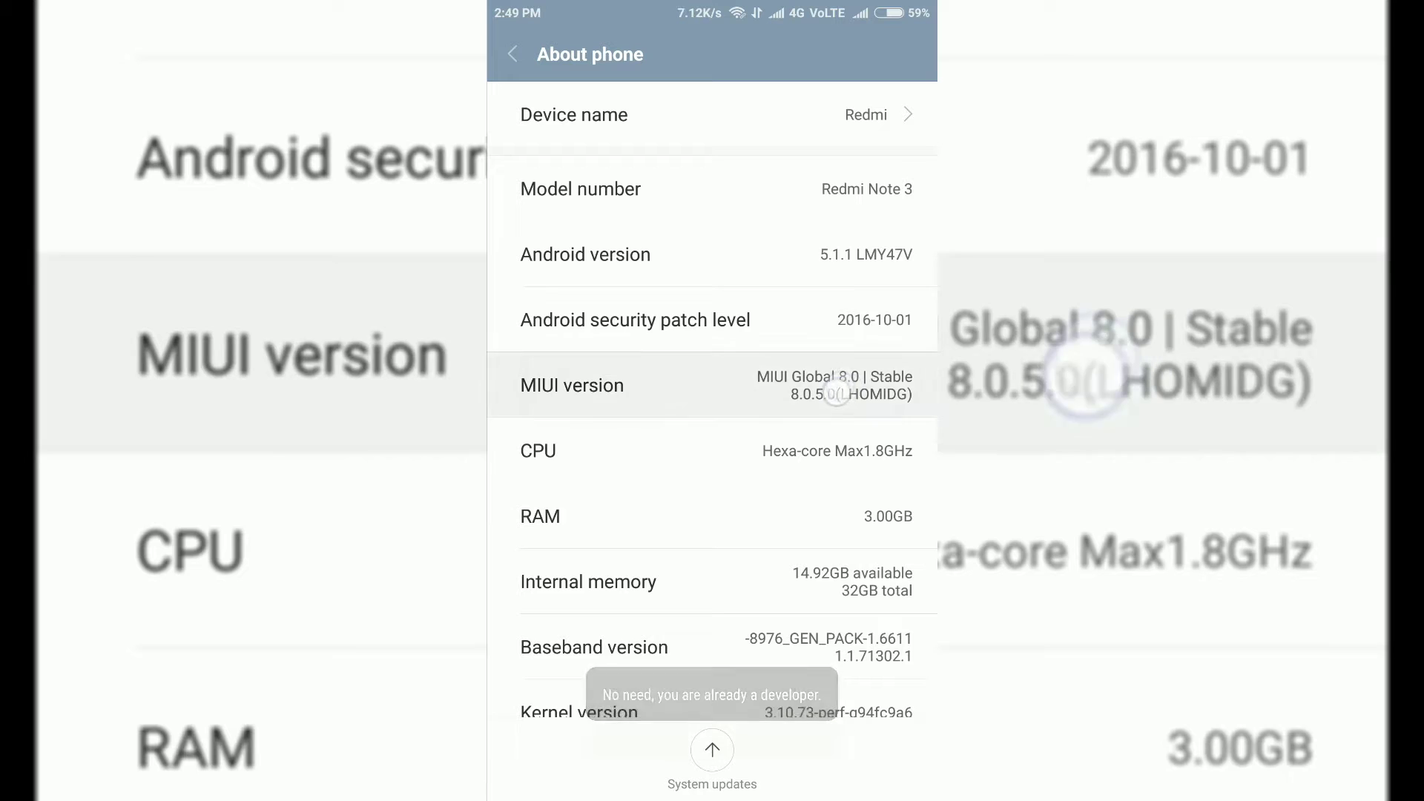
{"action": "left_click", "coordinate": [845, 393]}
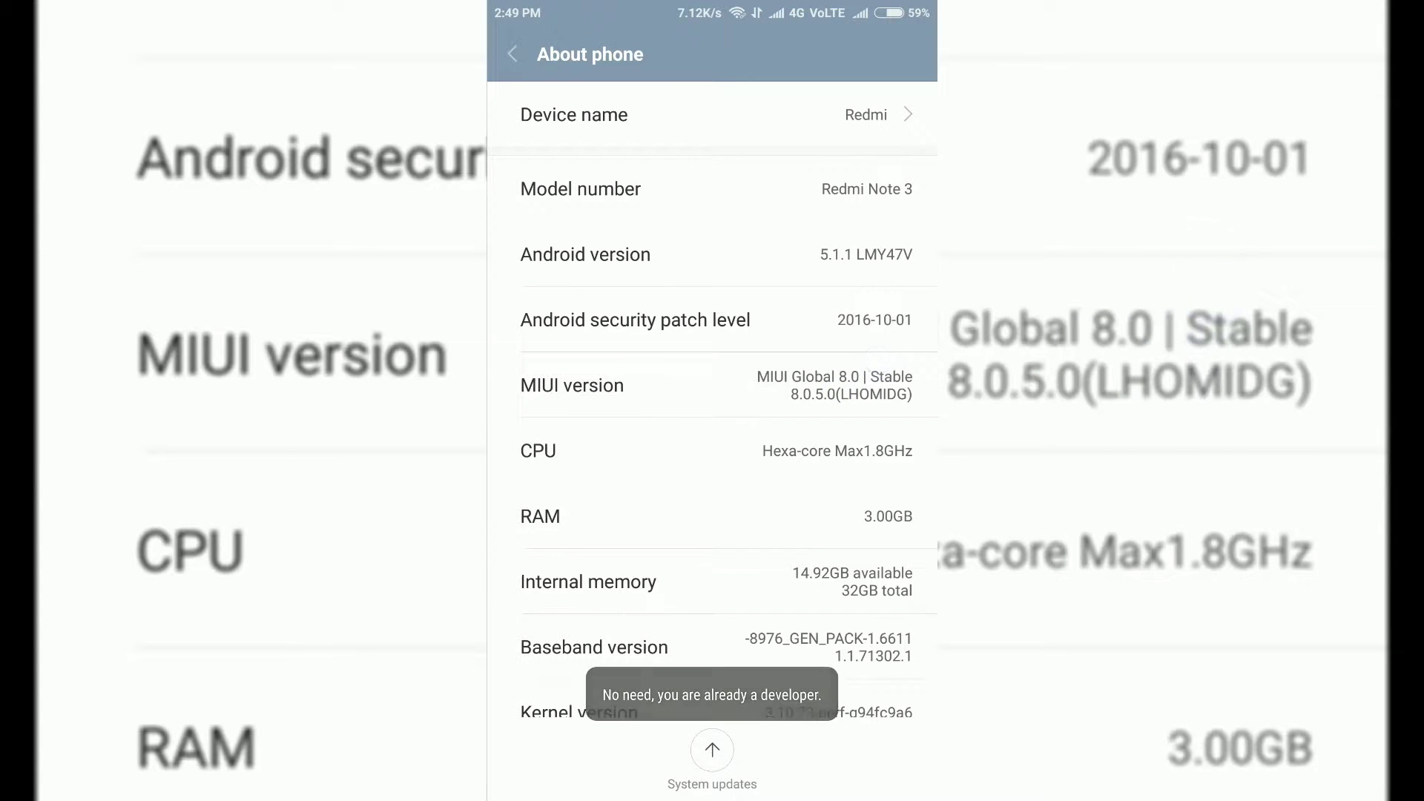
{"action": "left_click", "coordinate": [846, 393]}
Switch on USB debugging under Additional settings > Developer options and confirm the prompt.
{"action": "key", "text": "Escape"}
{"action": "scroll", "coordinate": [824, 499], "scroll_direction": "up", "scroll_amount": 10}
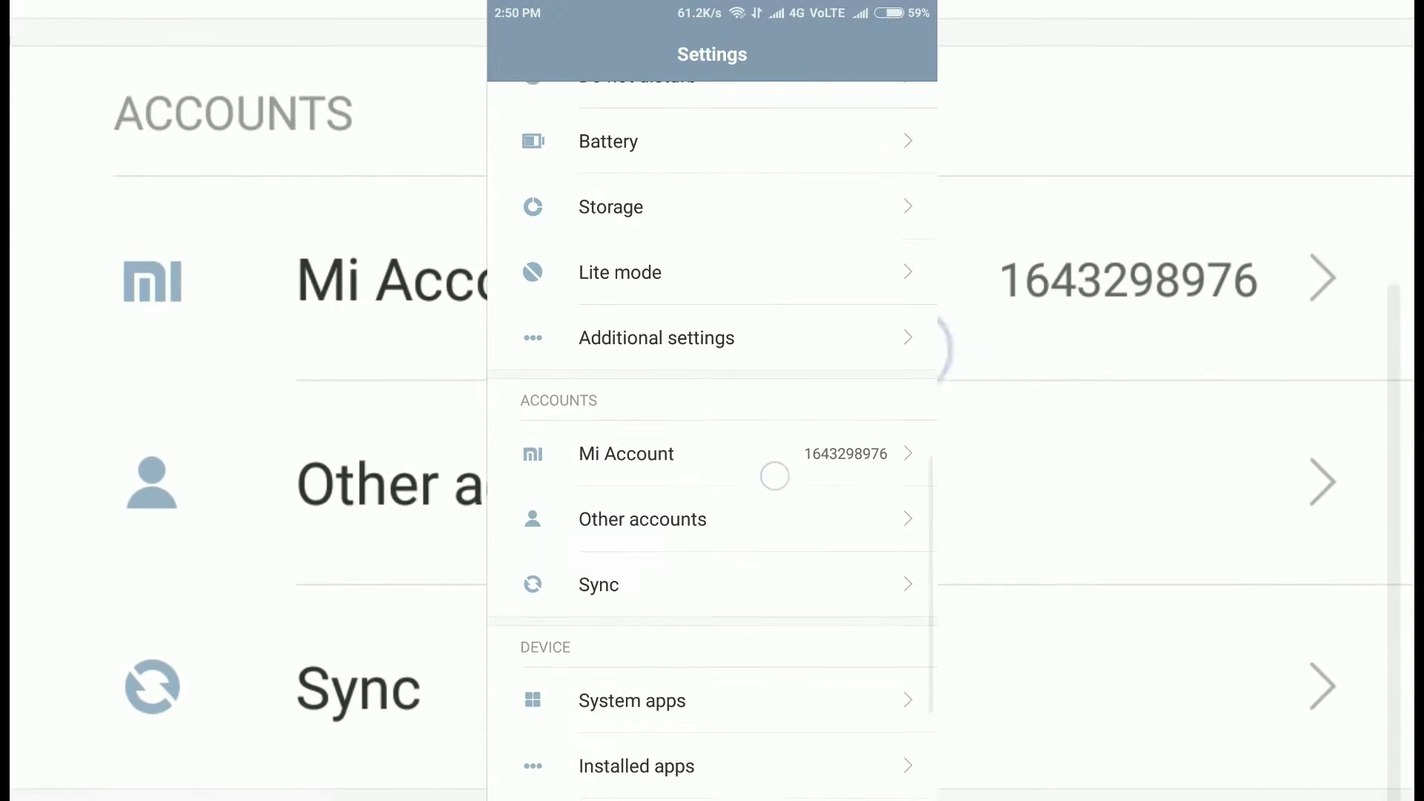
{"action": "left_click", "coordinate": [712, 493]}
{"action": "scroll", "coordinate": [852, 614], "scroll_direction": "down", "scroll_amount": 5}
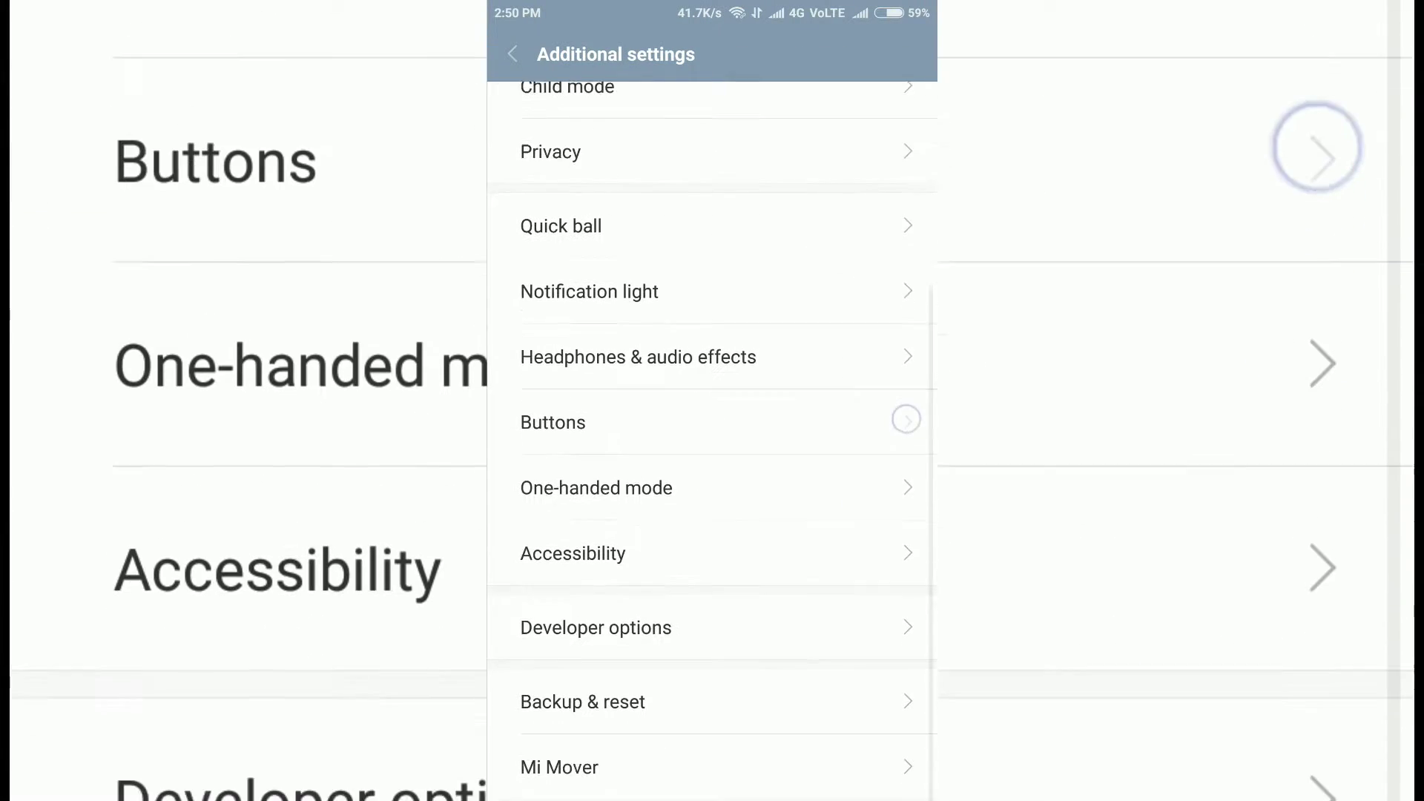
{"action": "left_click", "coordinate": [782, 619]}
{"action": "left_click", "coordinate": [876, 719]}
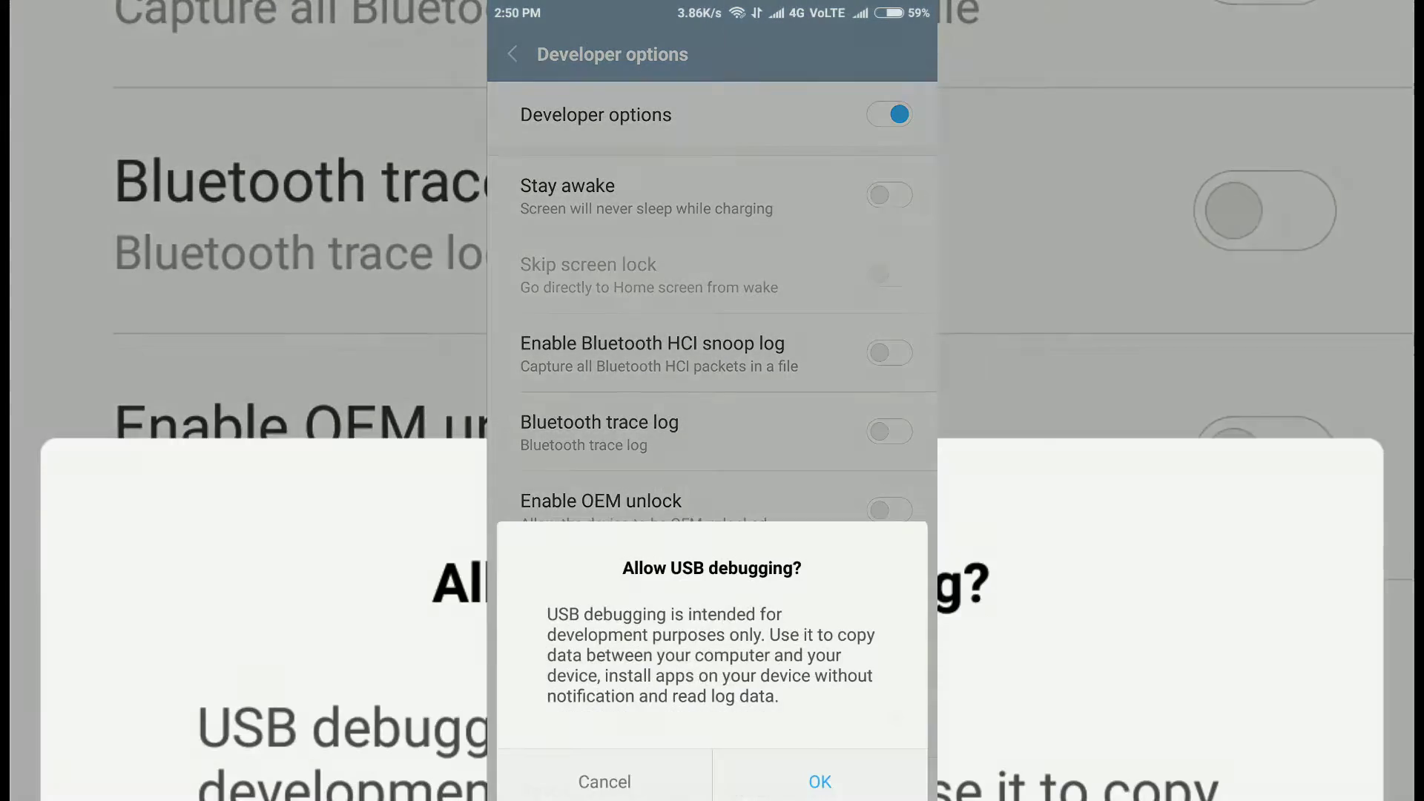
{"action": "left_click", "coordinate": [820, 779]}
{"action": "key", "text": "Escape"}
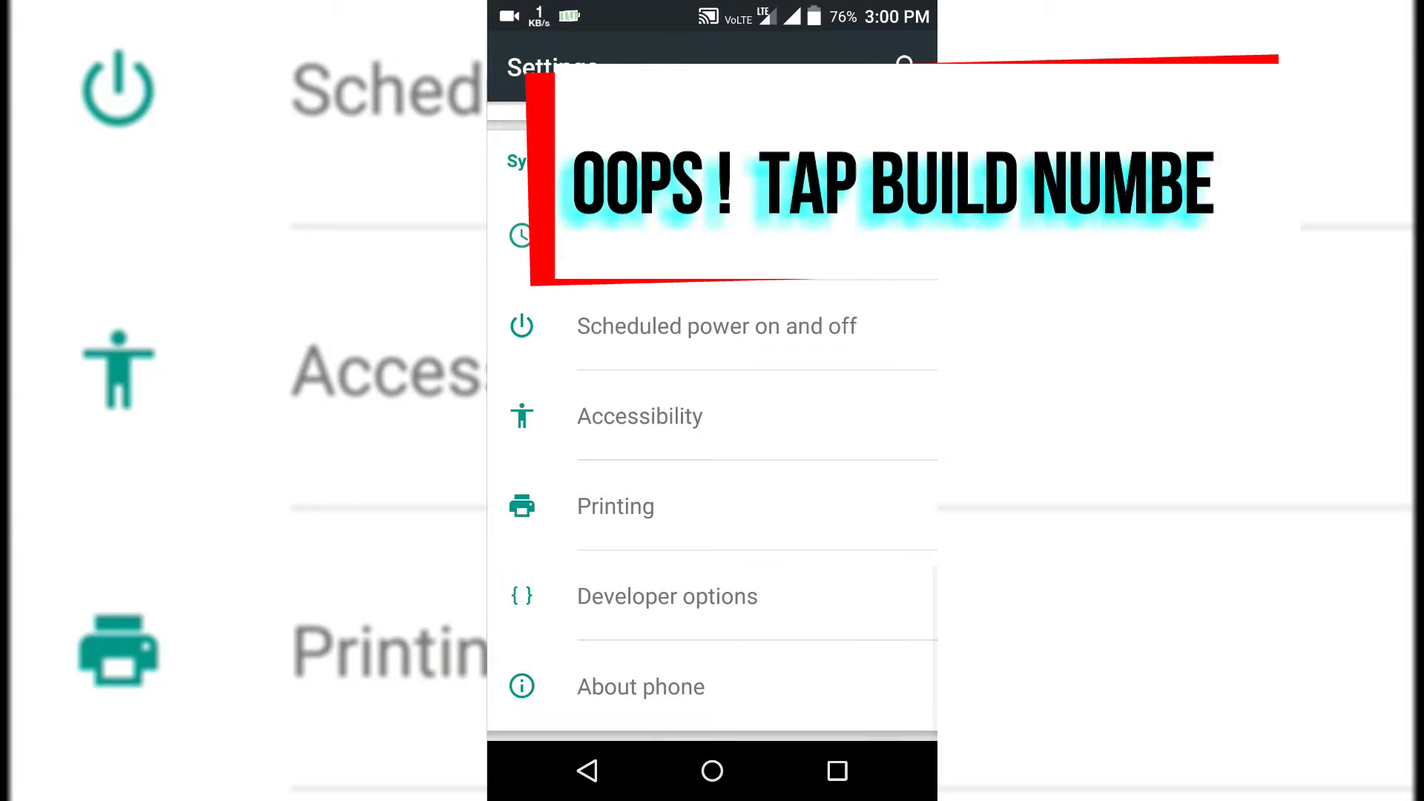
On the other phone, tap Build number in About phone repeatedly to unlock developer mode.
{"action": "left_click", "coordinate": [641, 686]}
{"action": "scroll", "coordinate": [712, 445], "scroll_direction": "down", "scroll_amount": 5}
{"action": "left_click", "coordinate": [566, 605]}
{"action": "left_click", "coordinate": [566, 604]}
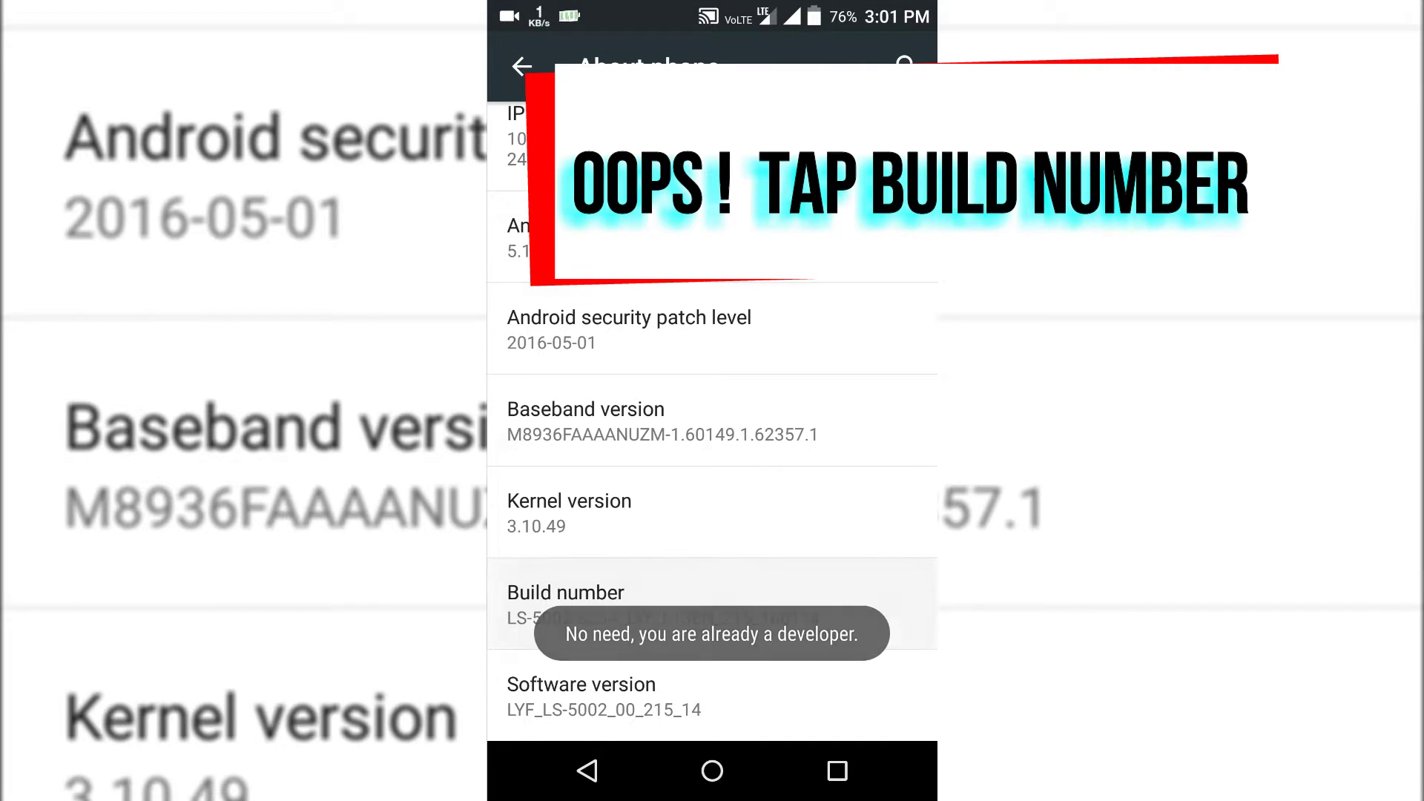
{"action": "left_click", "coordinate": [566, 604]}
{"action": "left_click", "coordinate": [566, 604]}
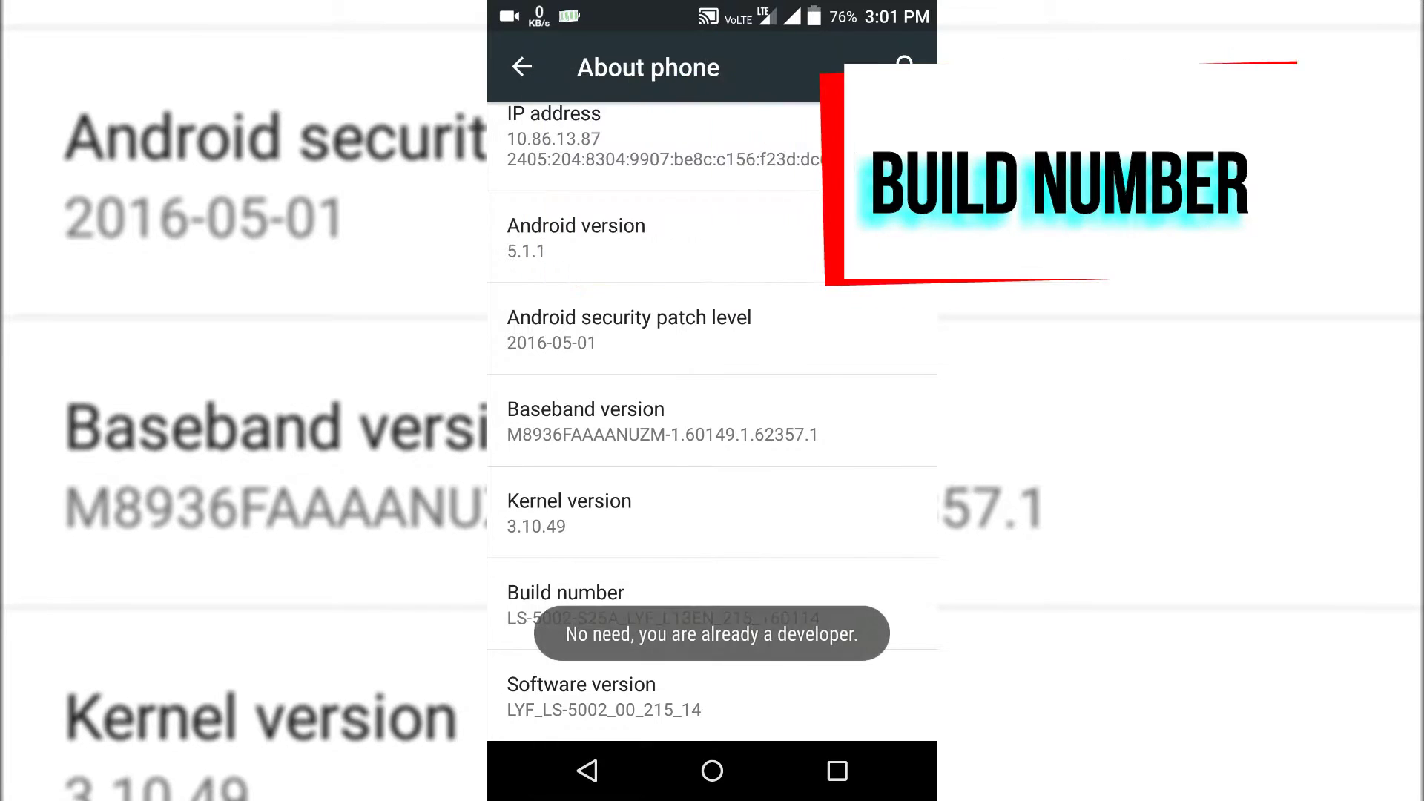
{"action": "left_click", "coordinate": [522, 67]}
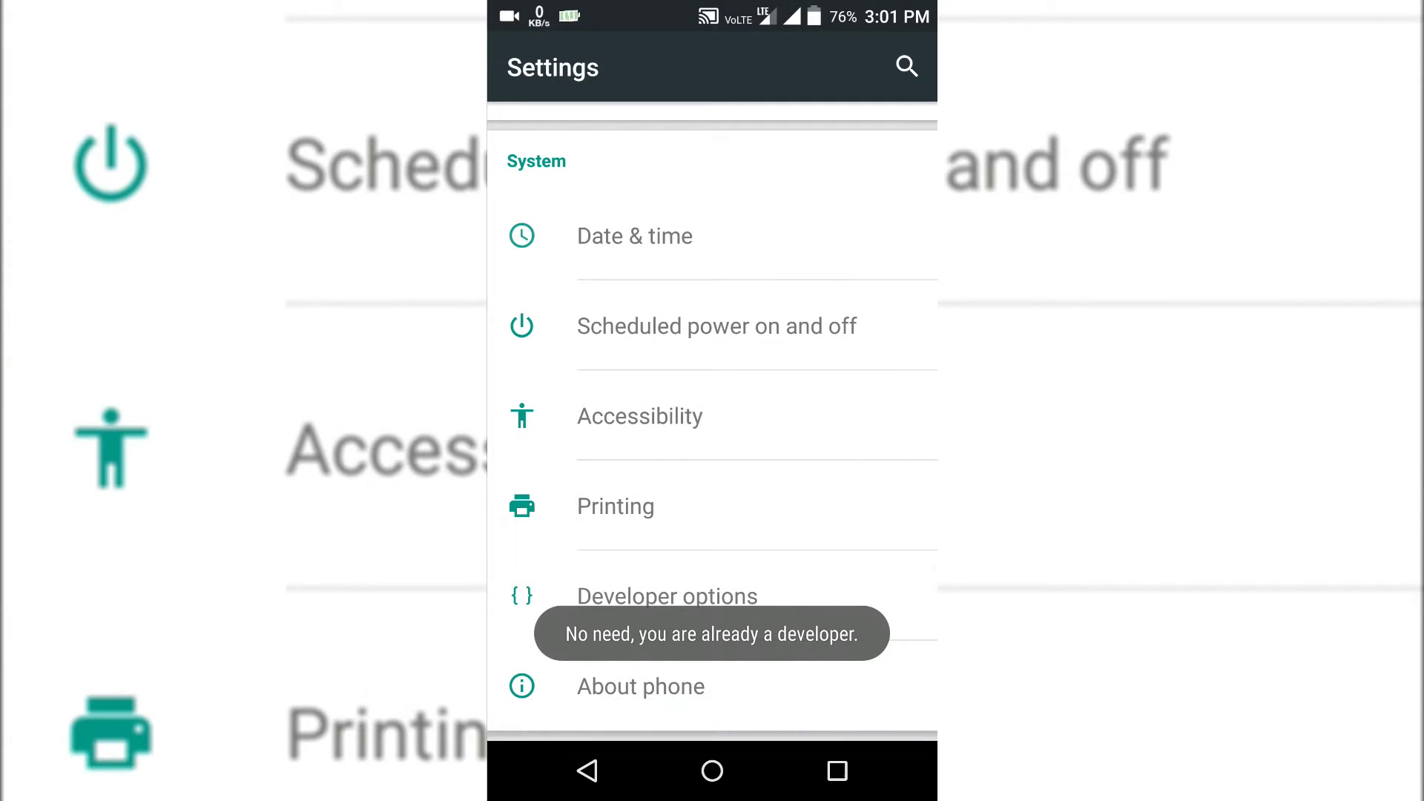
Enable USB debugging in that phone's Developer options.
{"action": "left_click", "coordinate": [667, 596]}
{"action": "scroll", "coordinate": [712, 445], "scroll_direction": "down", "scroll_amount": 1}
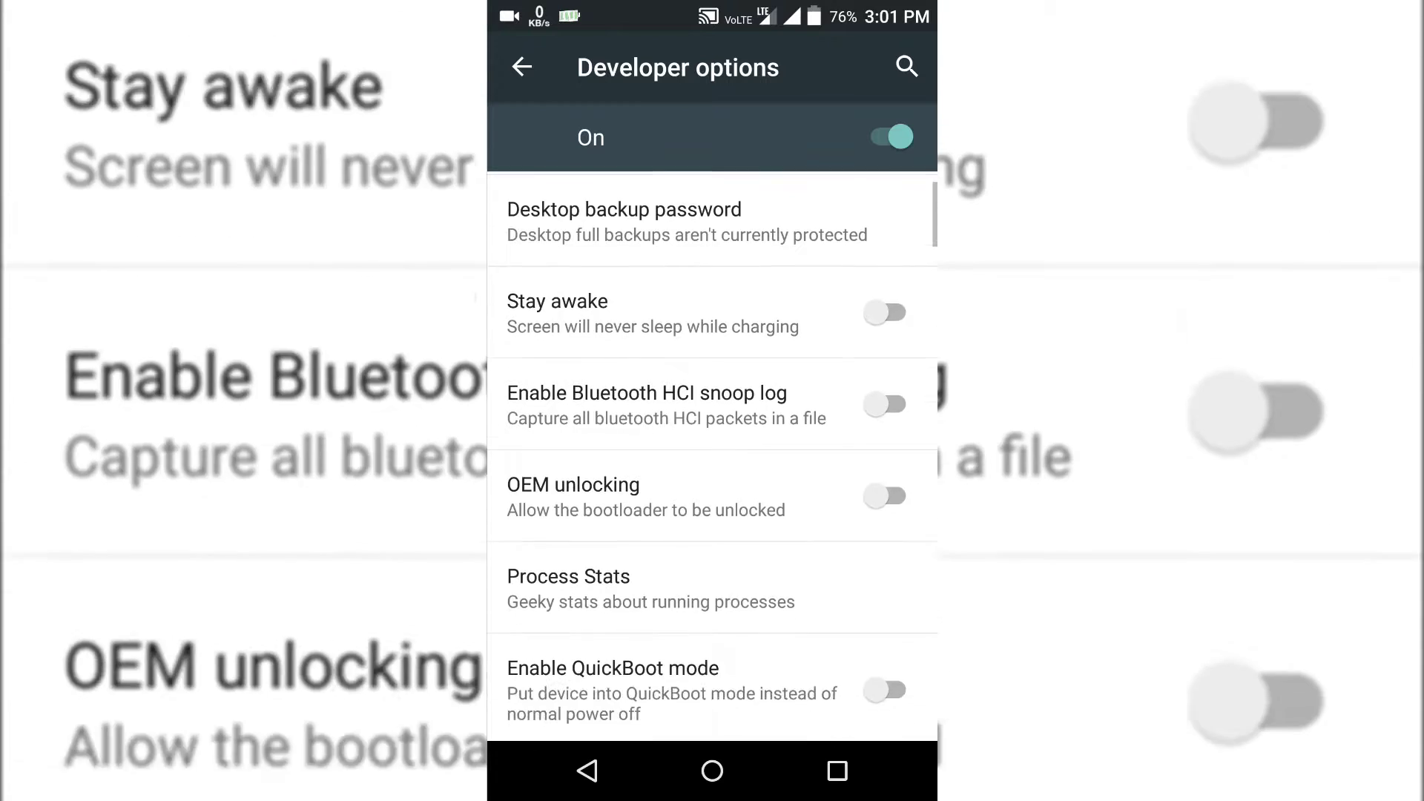
{"action": "scroll", "coordinate": [712, 445], "scroll_direction": "down", "scroll_amount": 5}
{"action": "left_click", "coordinate": [820, 490]}
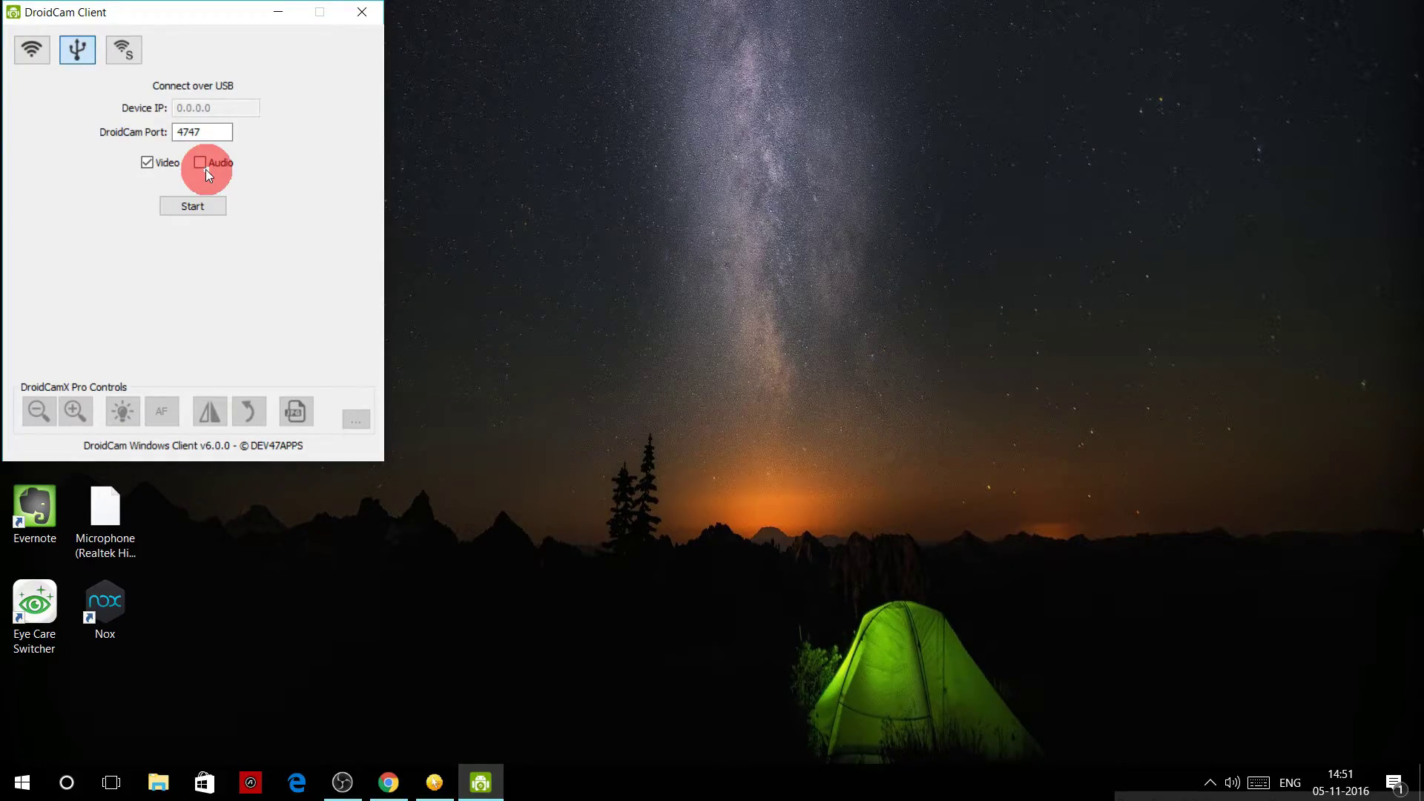
Set the DroidCam Client's connection mode to WiFi.
{"action": "left_click", "coordinate": [34, 52]}
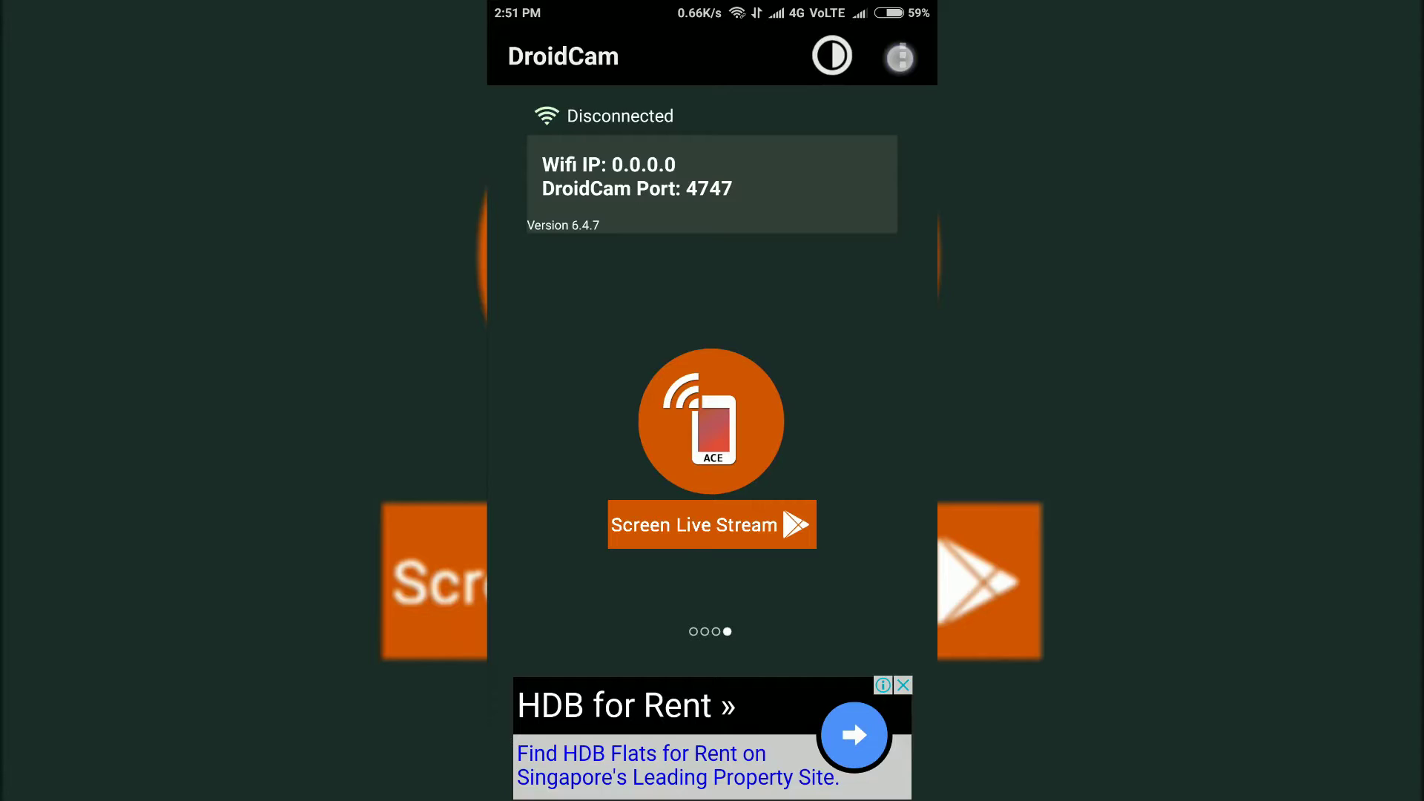
In the DroidCam app's Settings, toggle Front Camera Preferred on and then back off.
{"action": "left_click", "coordinate": [902, 57]}
{"action": "left_click", "coordinate": [743, 237]}
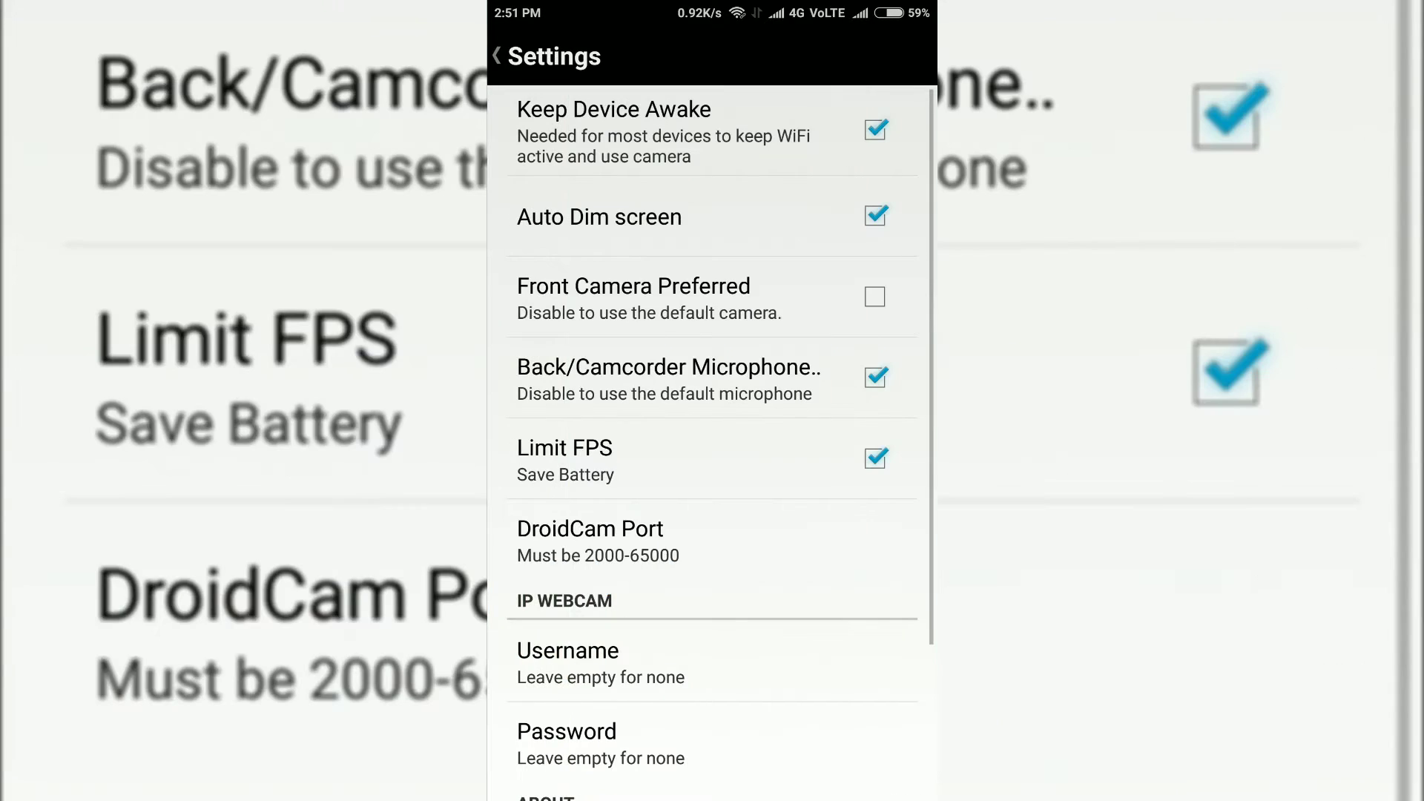
{"action": "left_click", "coordinate": [875, 297]}
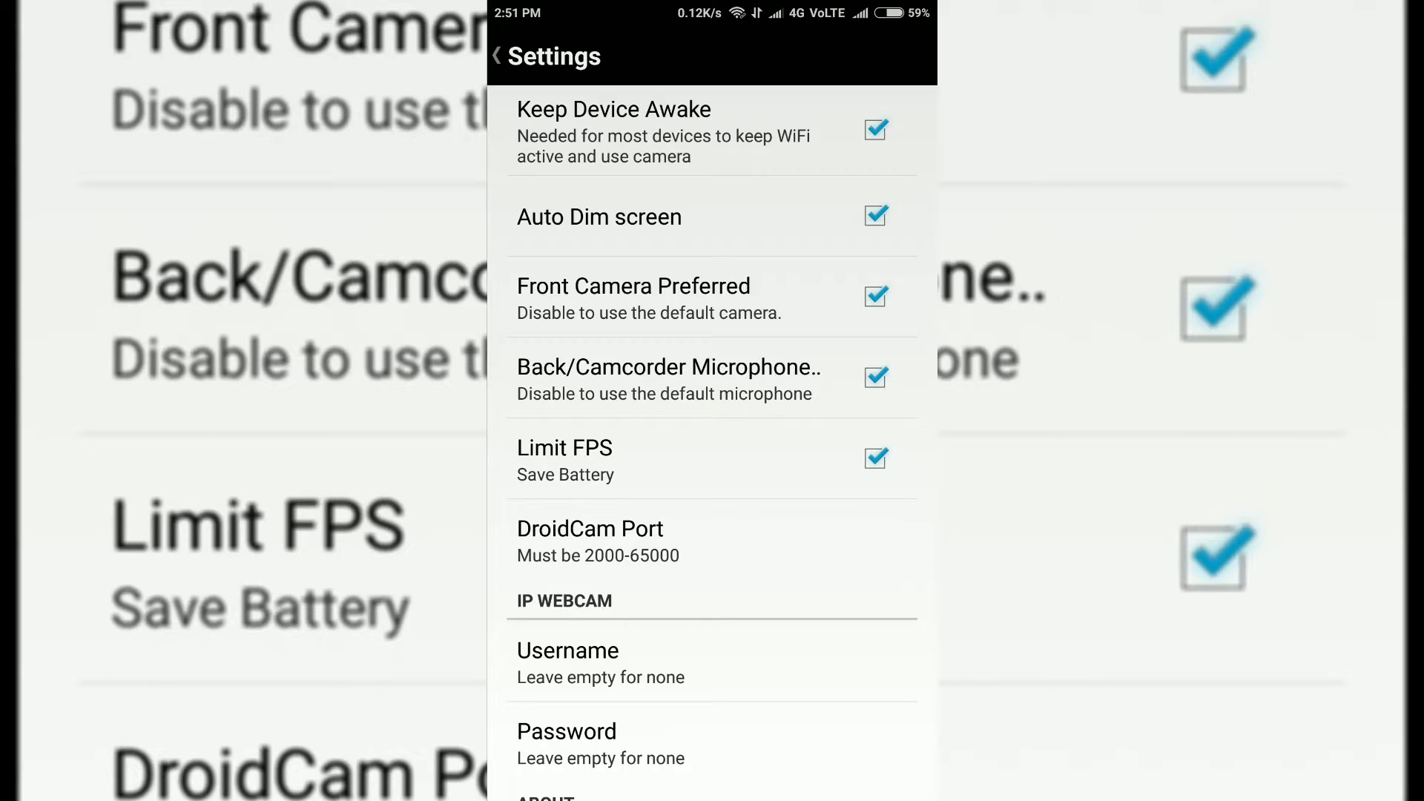
{"action": "left_click", "coordinate": [729, 272]}
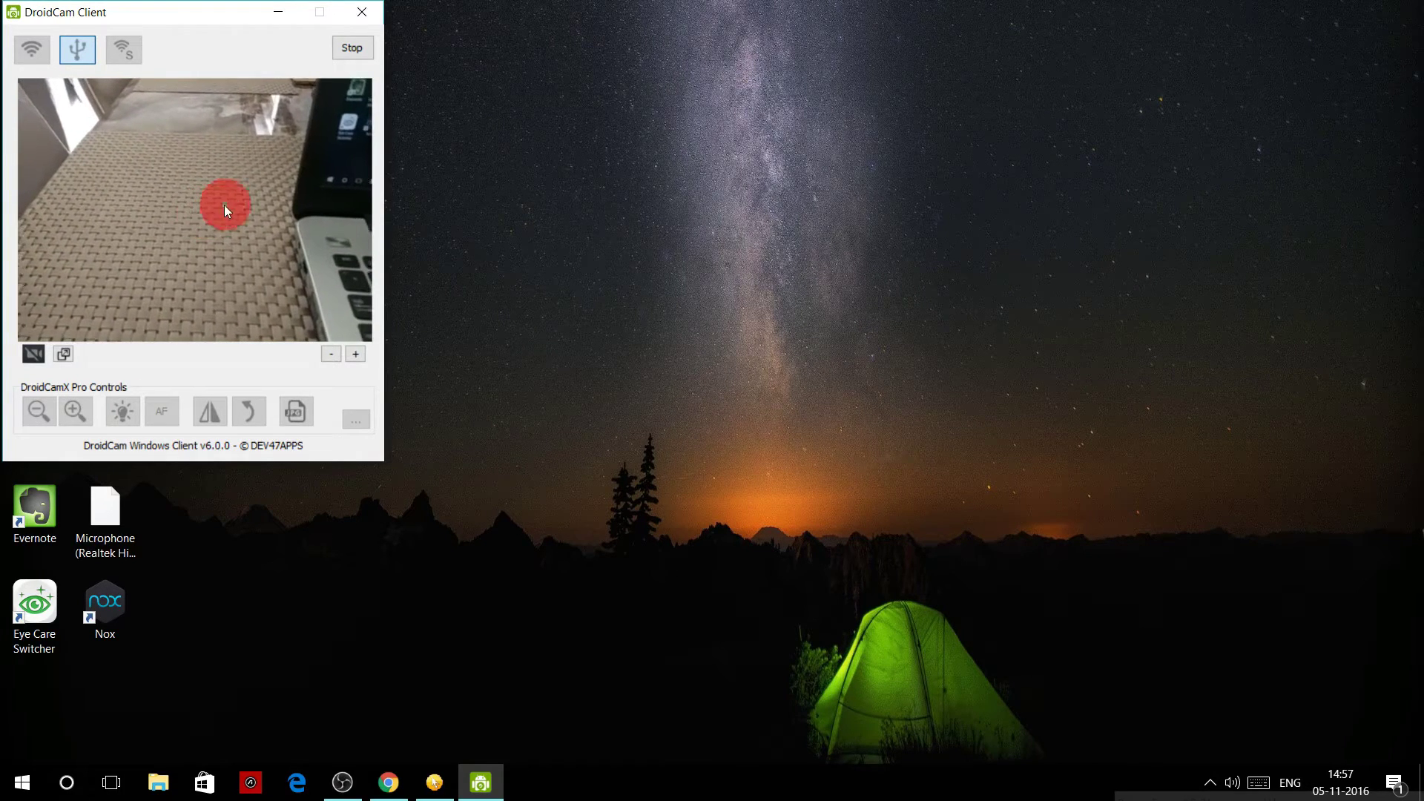
Select DroidCam Source Mini (240p) as the webcam in Skype's Tools > Options > Video settings.
{"action": "left_click", "coordinate": [276, 15]}
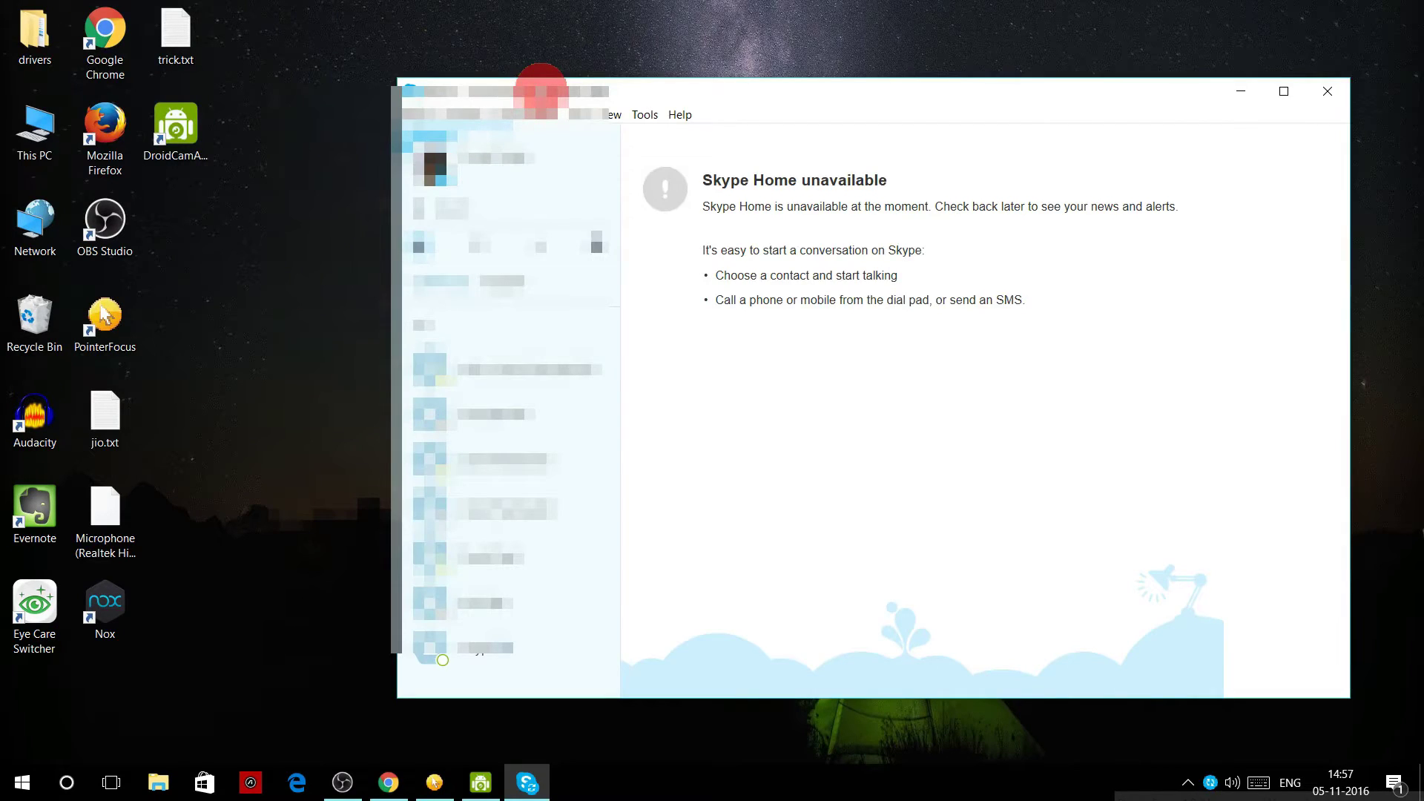
{"action": "left_click_drag", "start_coordinate": [541, 89], "coordinate": [416, 43]}
{"action": "left_click", "coordinate": [563, 147]}
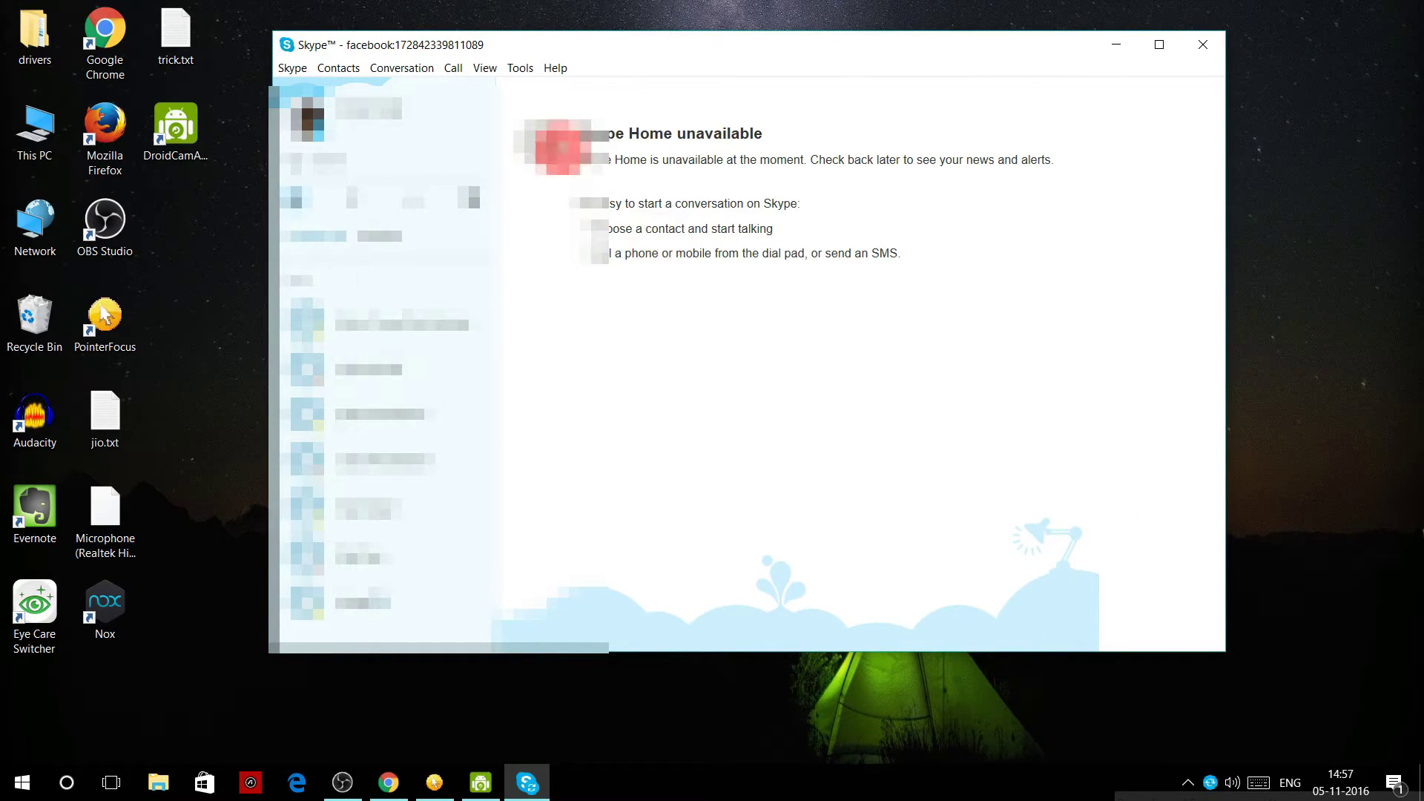
{"action": "left_click", "coordinate": [523, 67]}
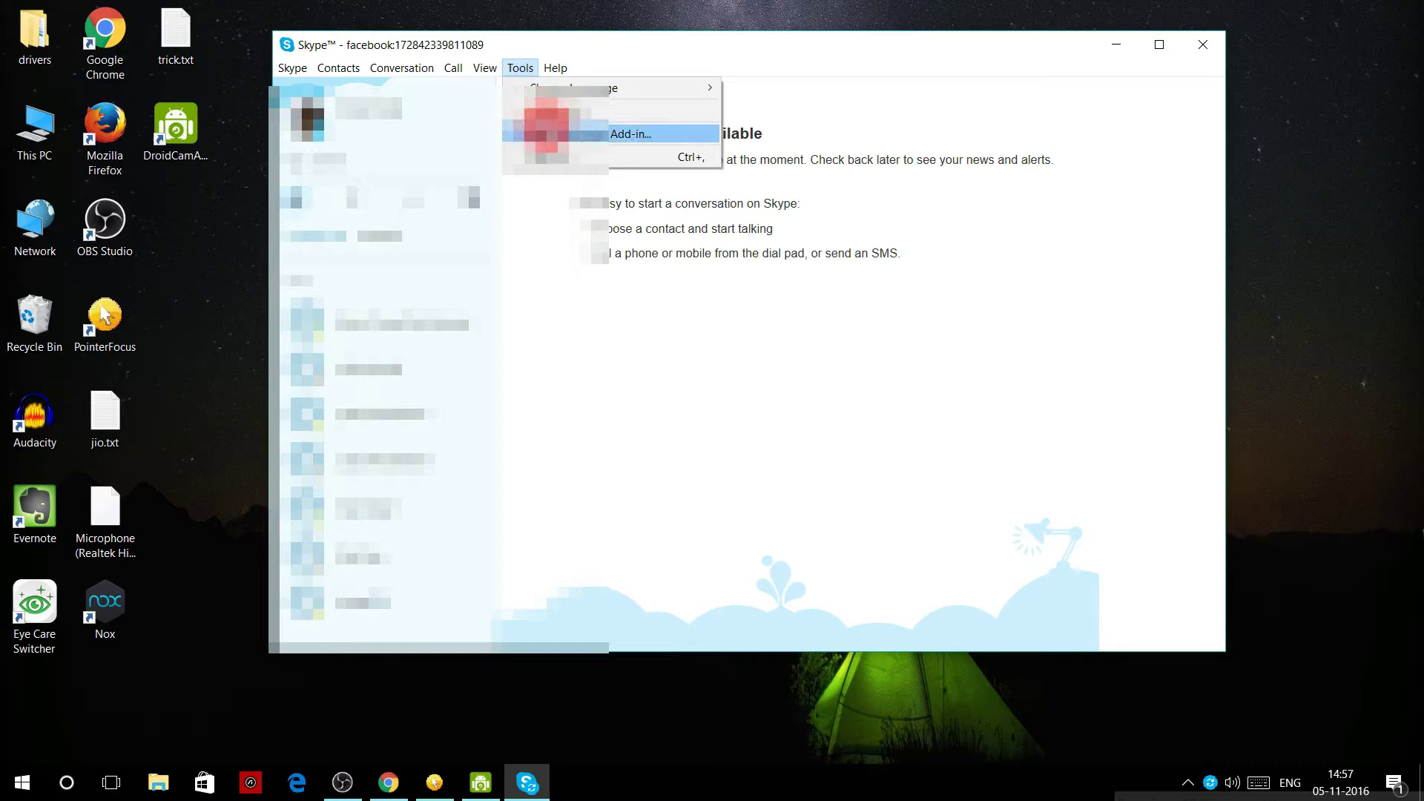
{"action": "left_click", "coordinate": [553, 172]}
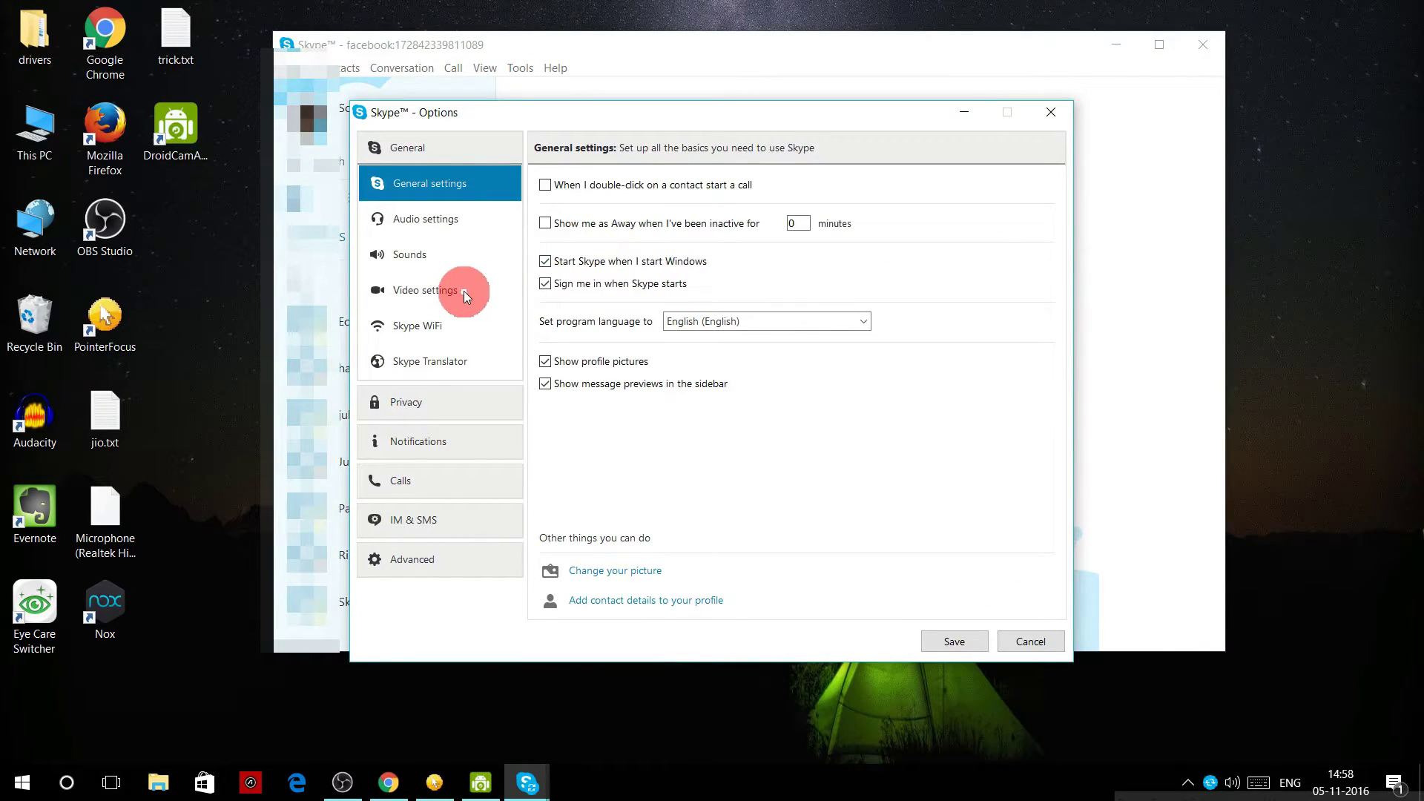
{"action": "left_click", "coordinate": [464, 291]}
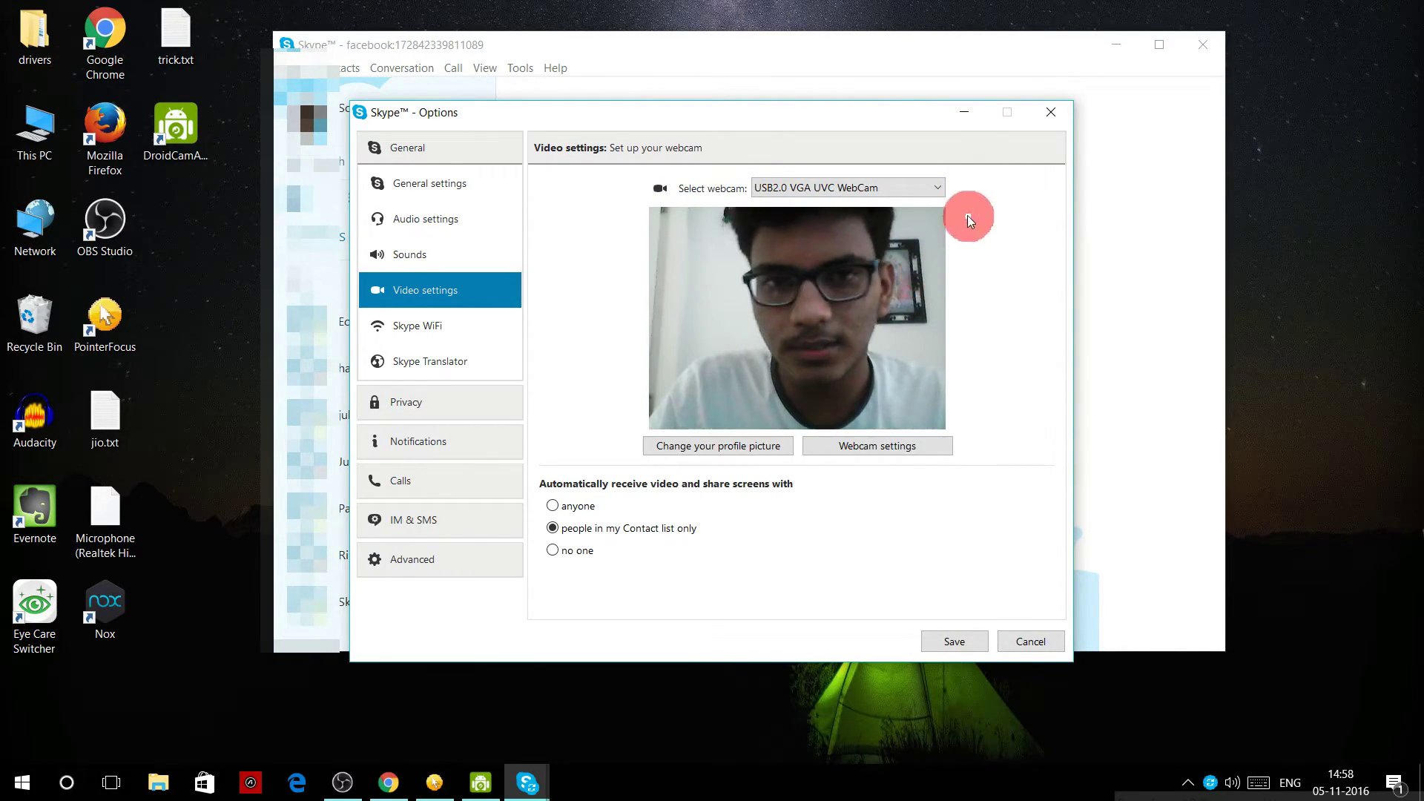
{"action": "left_click", "coordinate": [920, 187]}
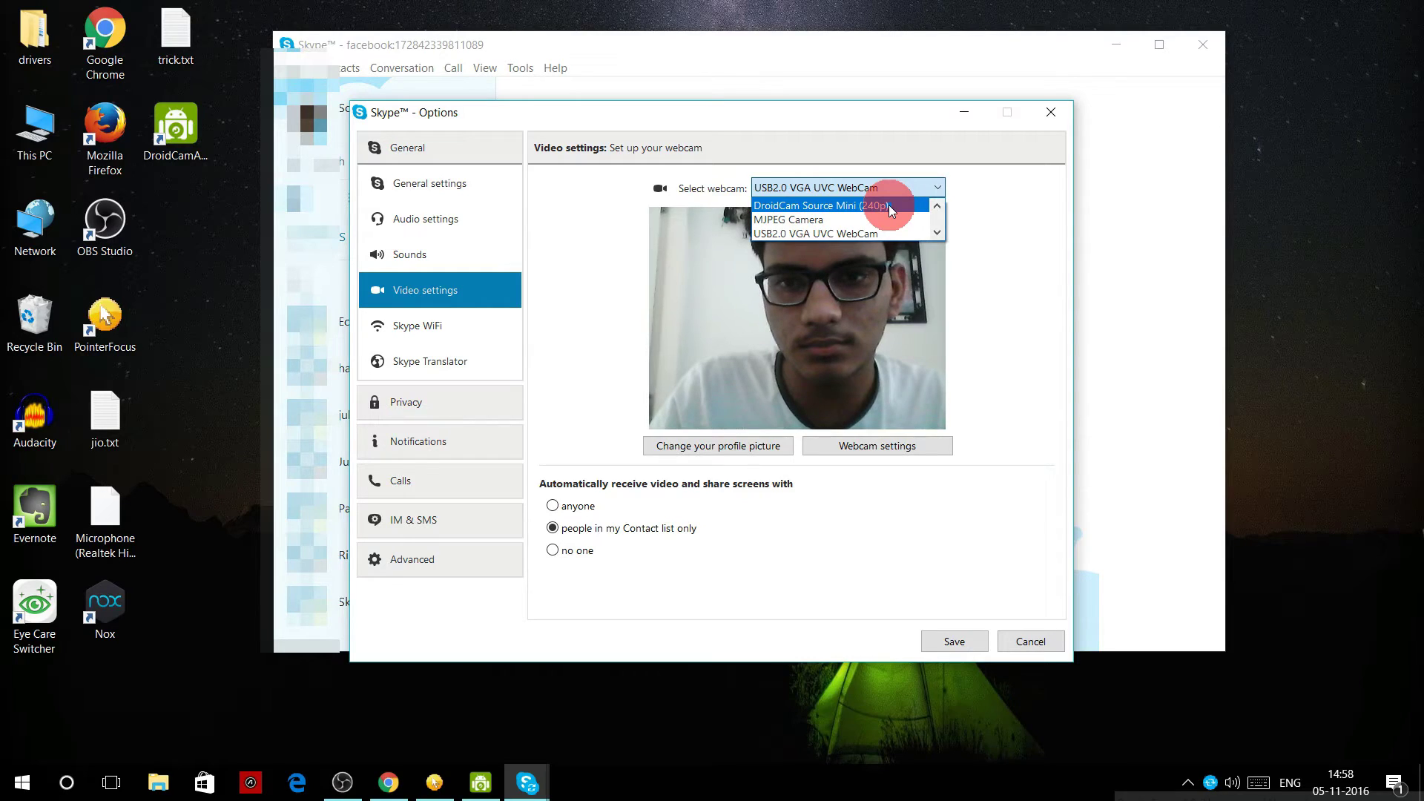
{"action": "left_click", "coordinate": [889, 205]}
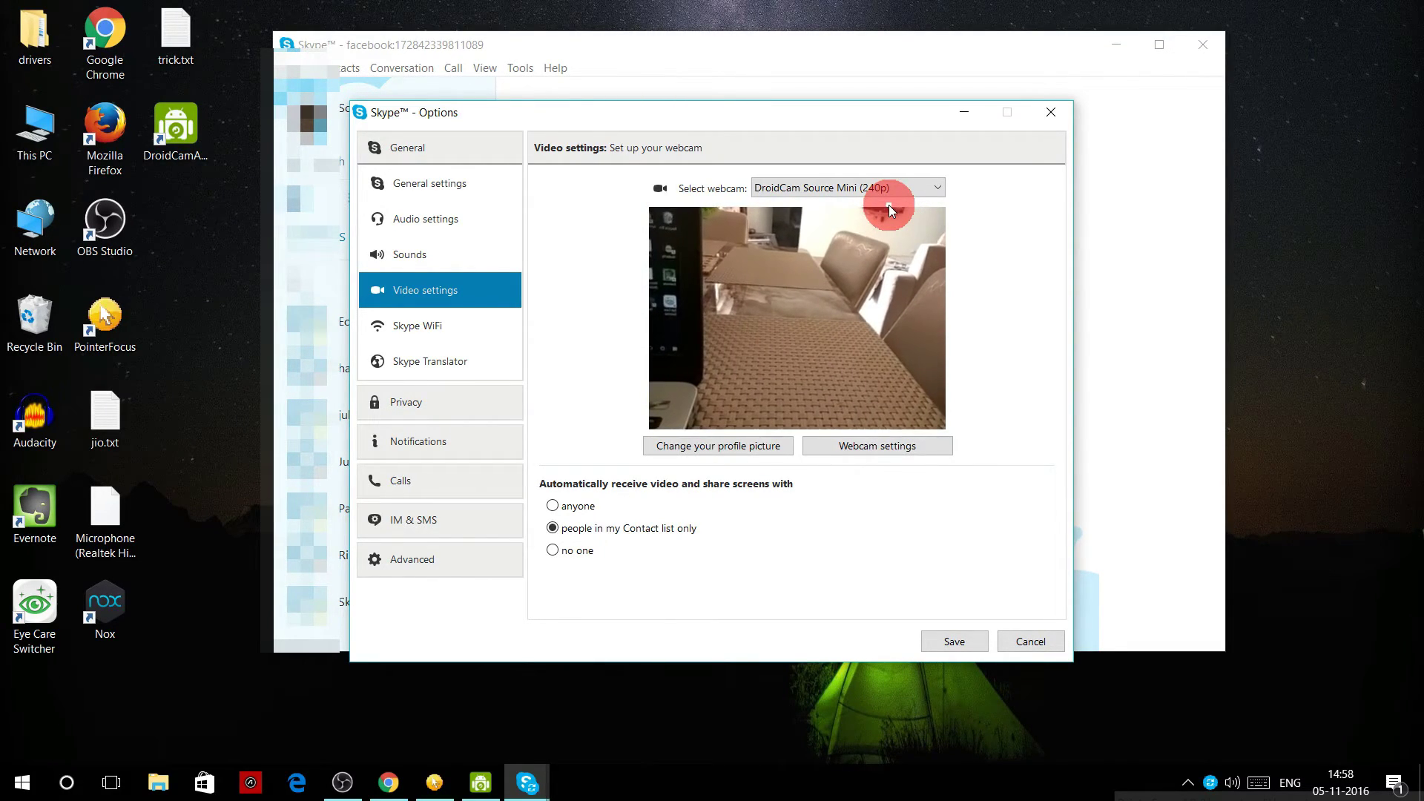
{"action": "left_click", "coordinate": [905, 438]}
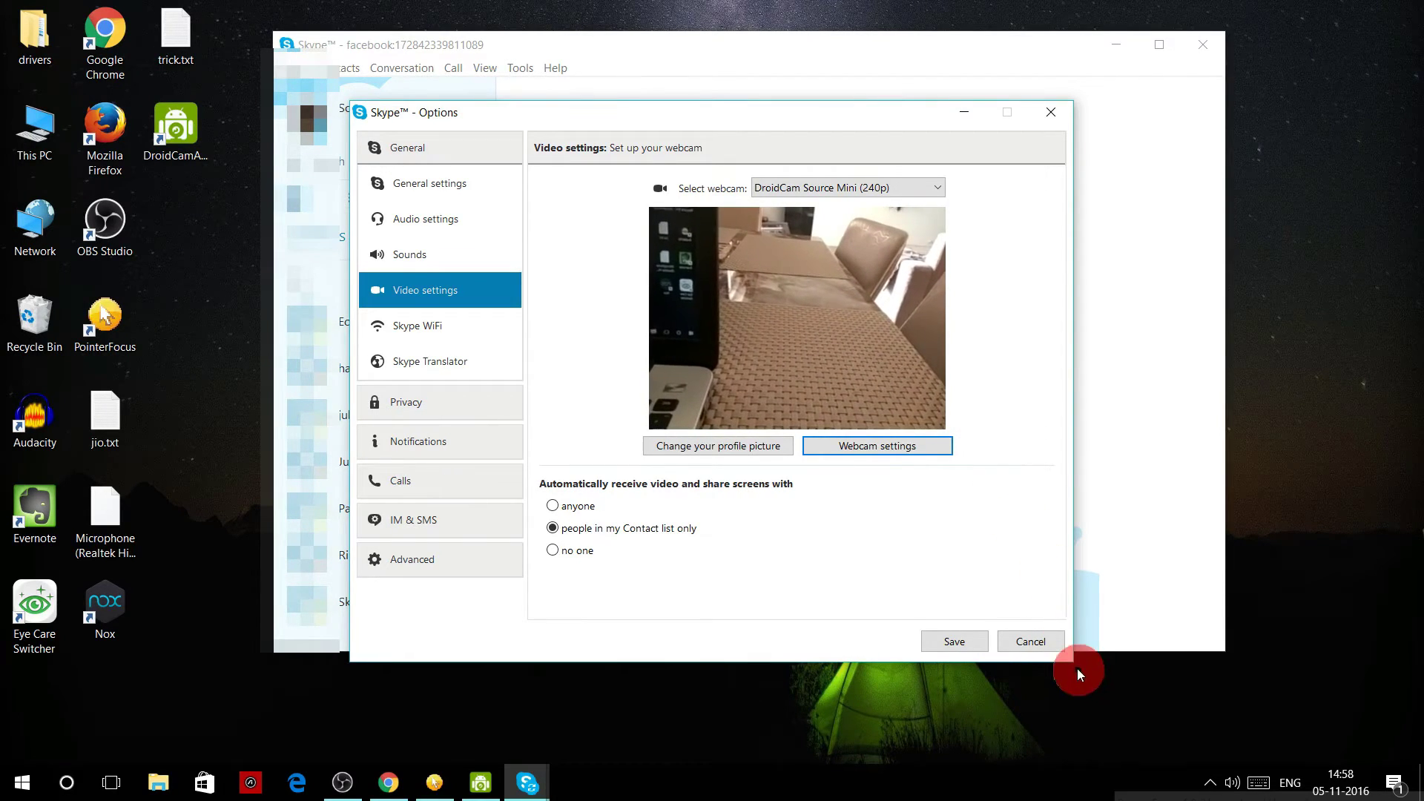
Cancel Skype's options, close Skype, and restore the DroidCam Client window showing the phone's live feed.
{"action": "left_click", "coordinate": [1036, 644]}
{"action": "left_click", "coordinate": [1213, 51]}
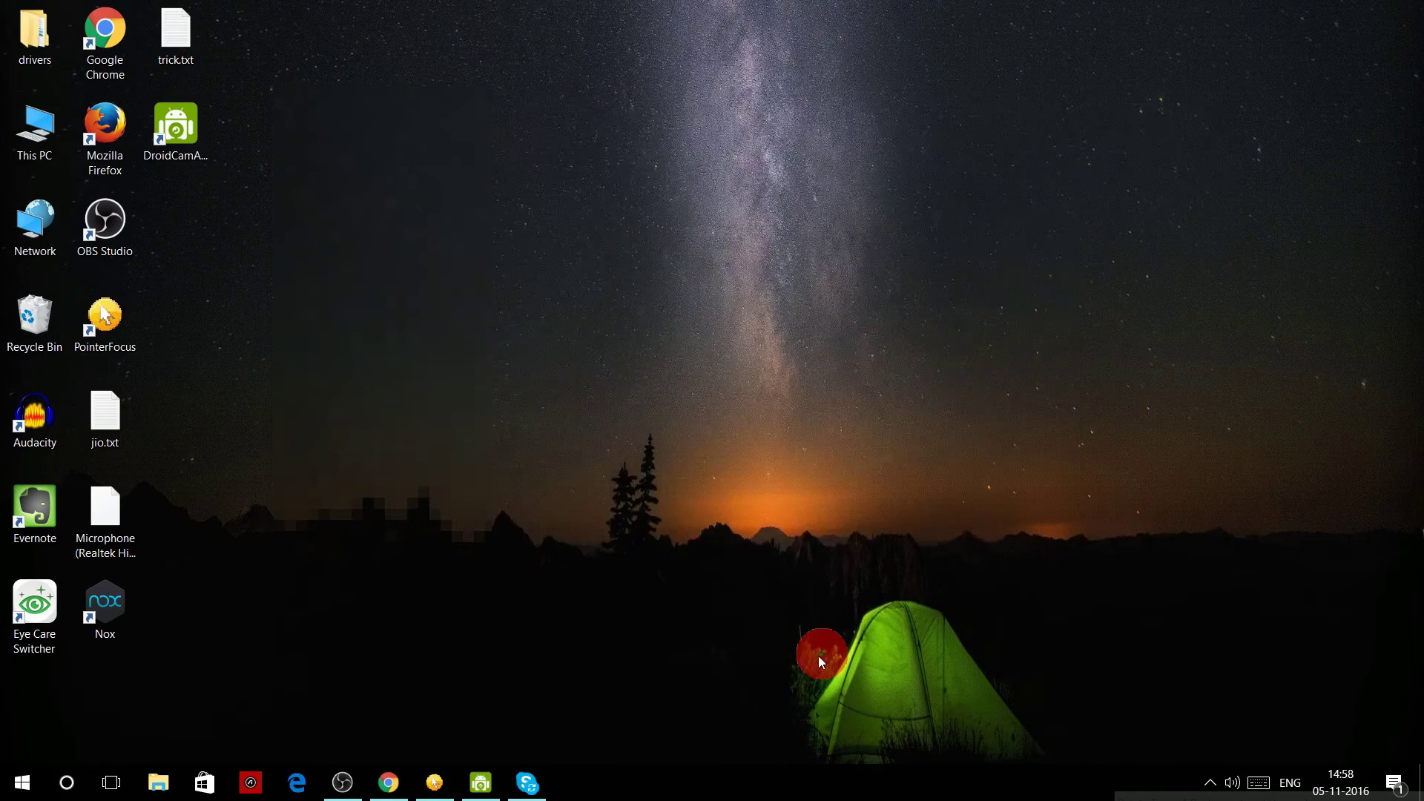
{"action": "left_click", "coordinate": [527, 783]}
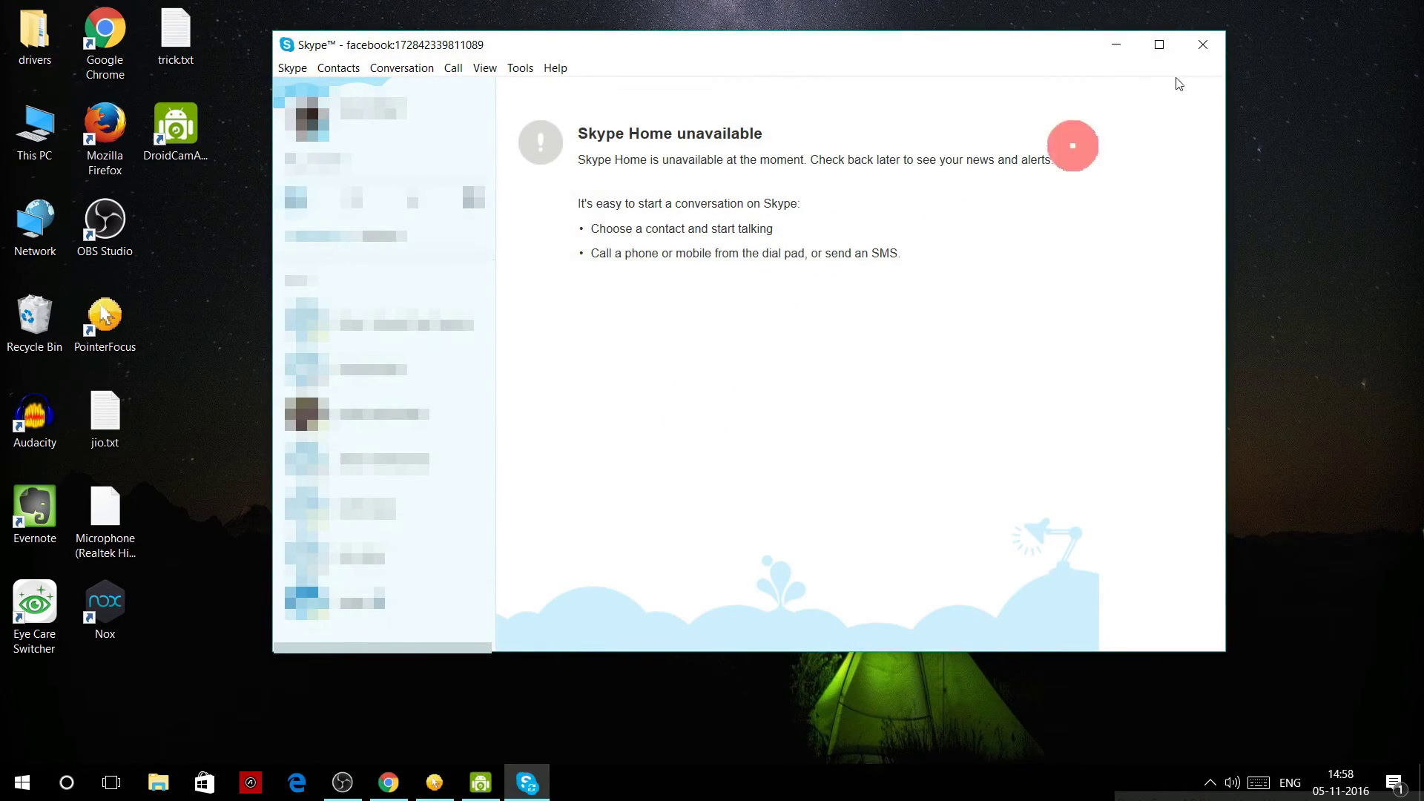
{"action": "left_click", "coordinate": [1205, 46]}
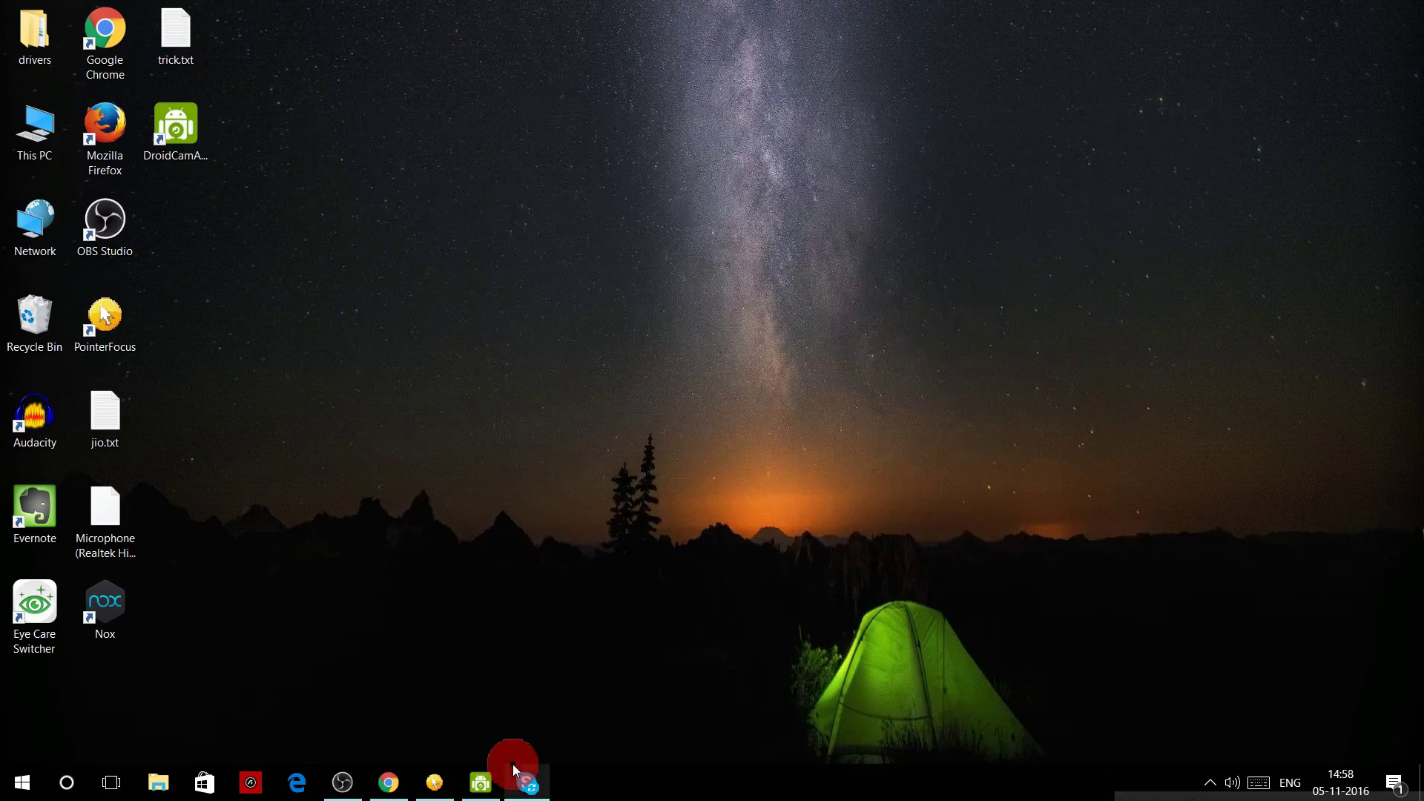
{"action": "left_click", "coordinate": [480, 797]}
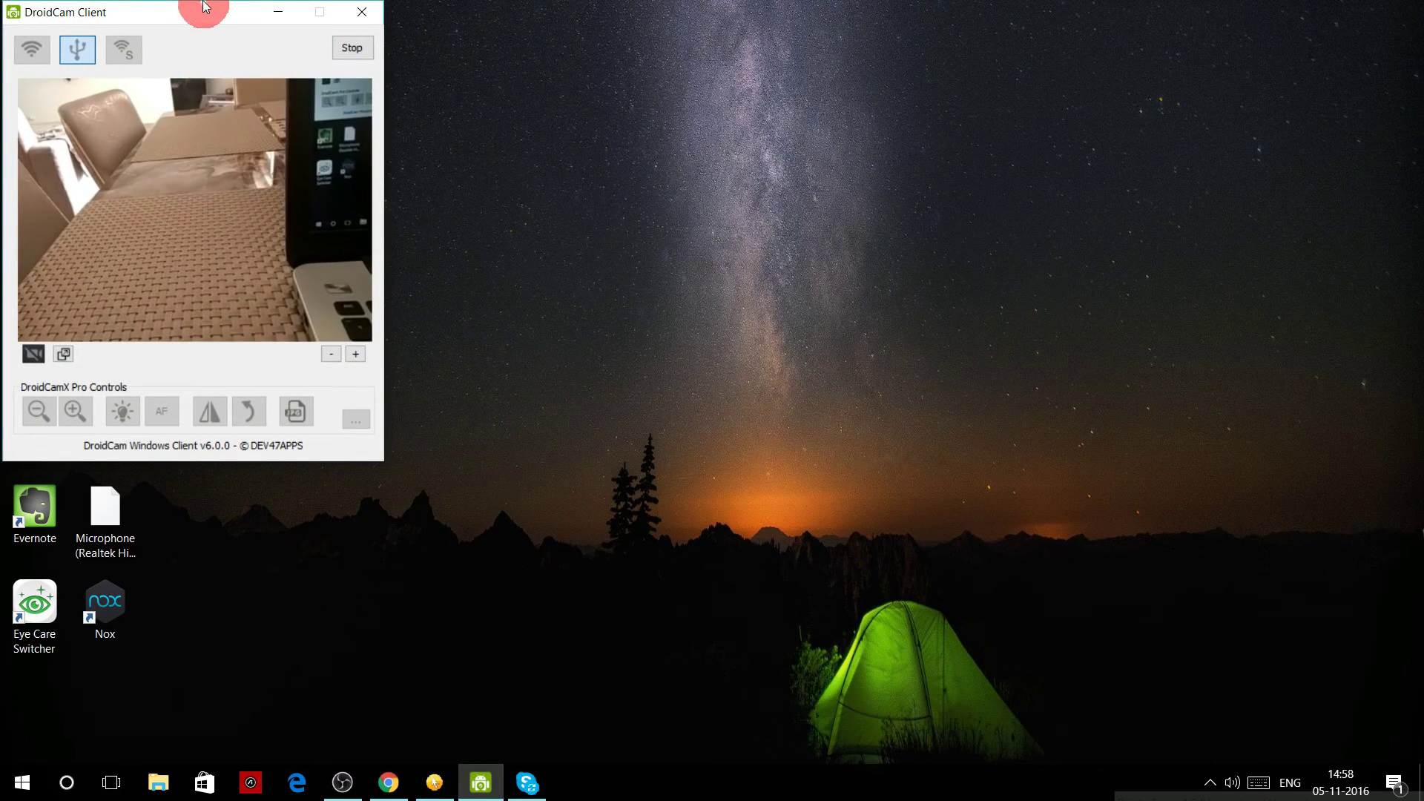